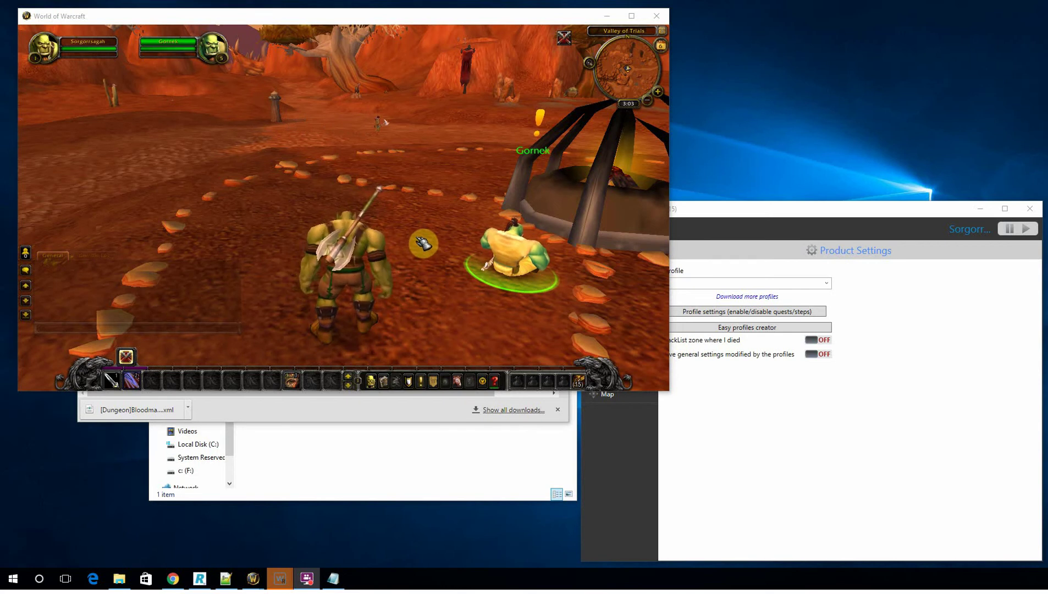
Open the Easy profiles creator from the Quester product settings in WRobot and maximize its window
click(836, 431)
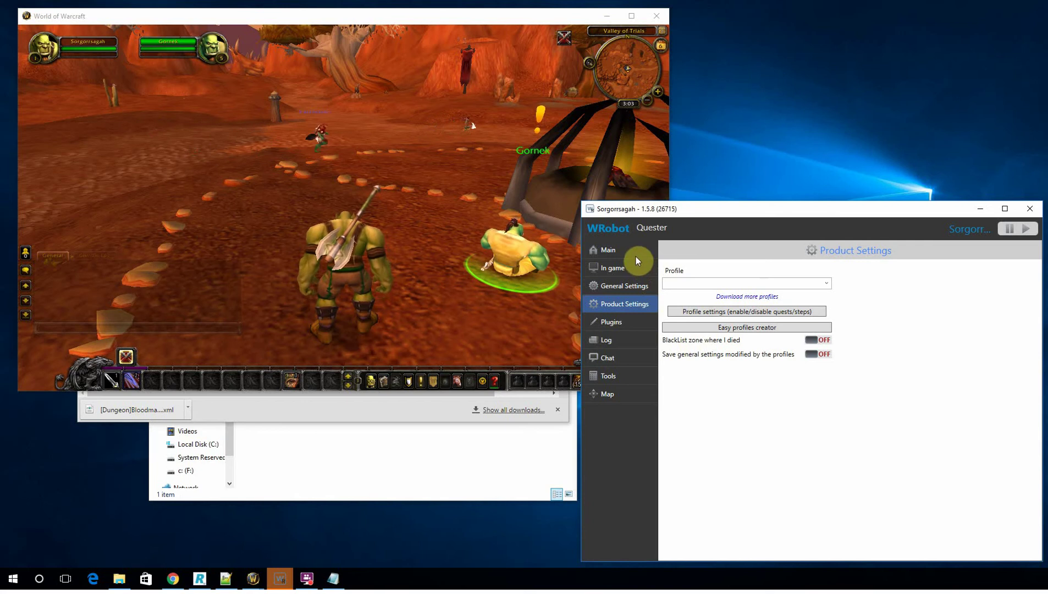
click(624, 268)
click(618, 251)
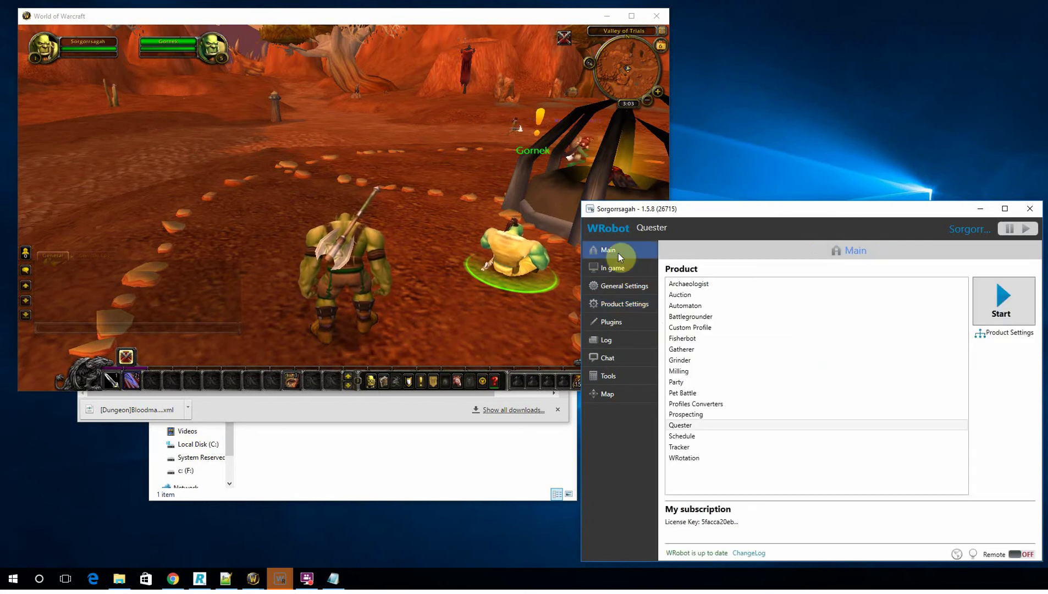
click(1001, 336)
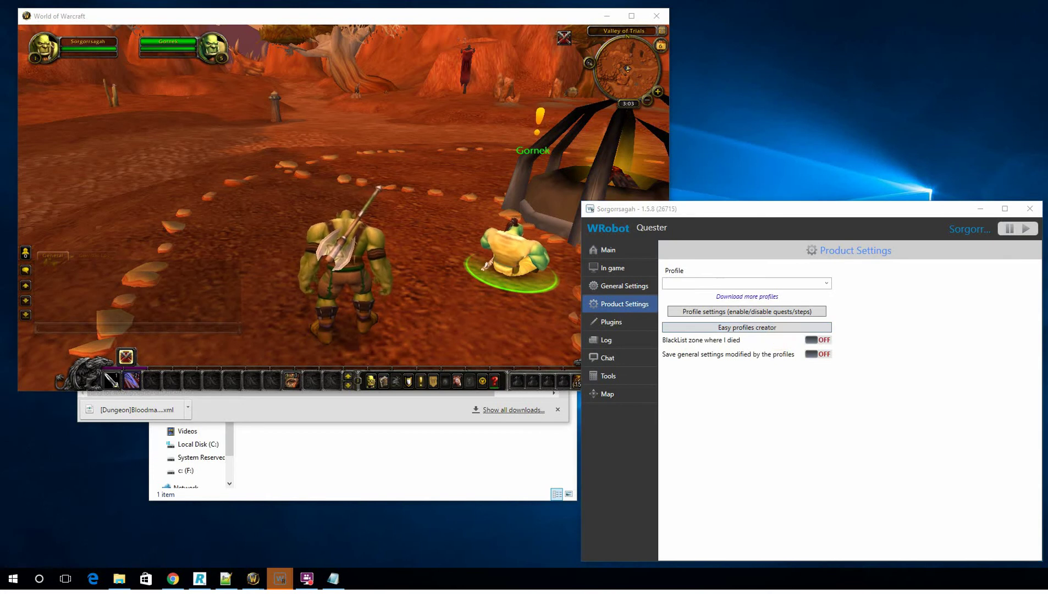
click(747, 328)
drag(428, 187, 803, 243)
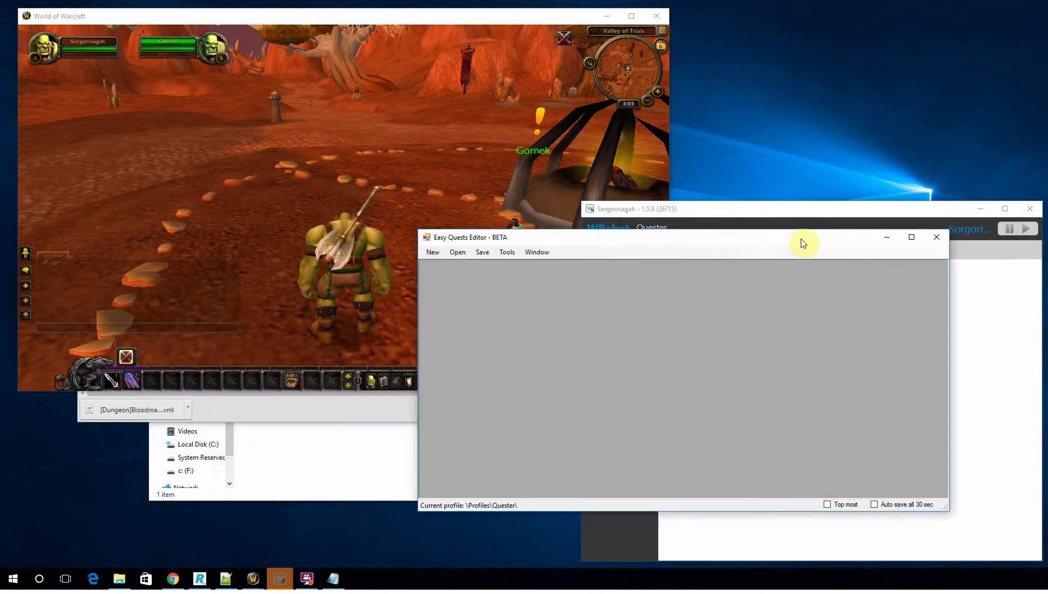
double_click(756, 240)
Open the Quests editor and extend it to nearly the full height of the workspace
click(84, 24)
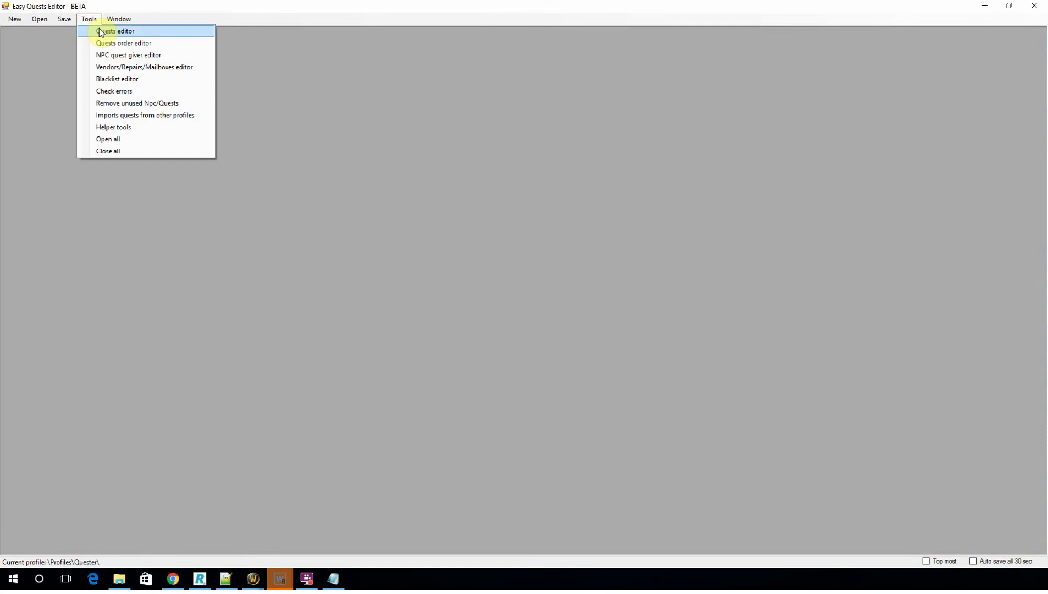
click(101, 32)
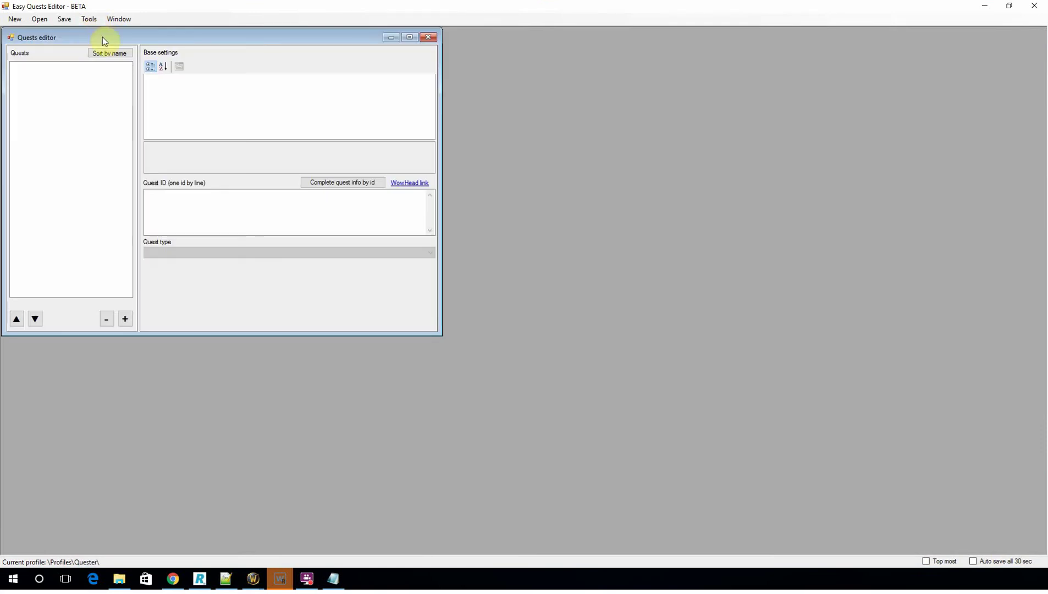
drag(201, 343, 181, 544)
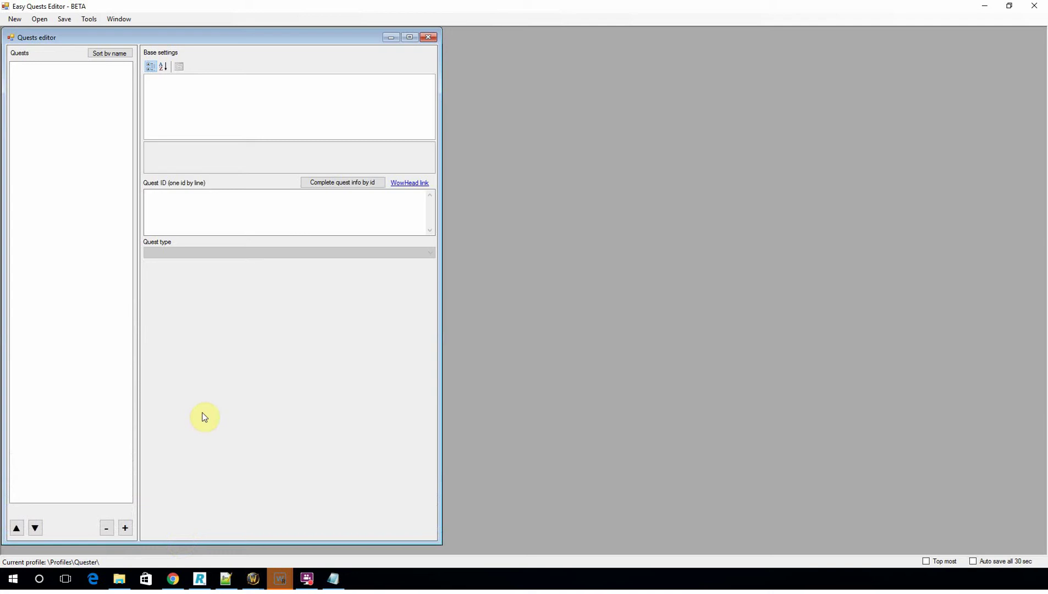
Open the Quests order editor, place it at the far side of the workspace from the Quests editor, and extend its height
click(88, 19)
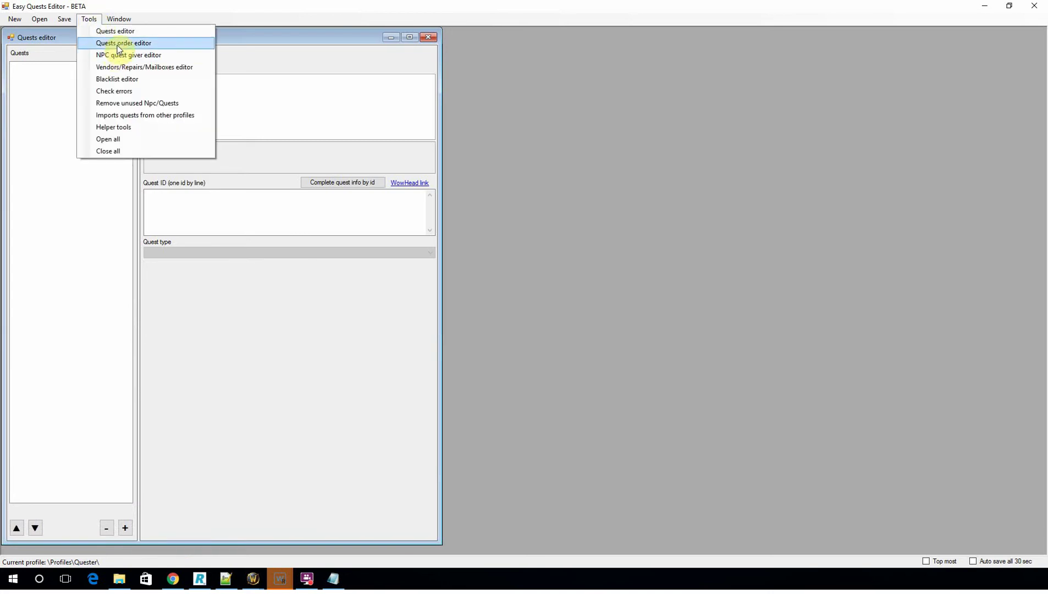
click(117, 41)
drag(118, 47, 770, 42)
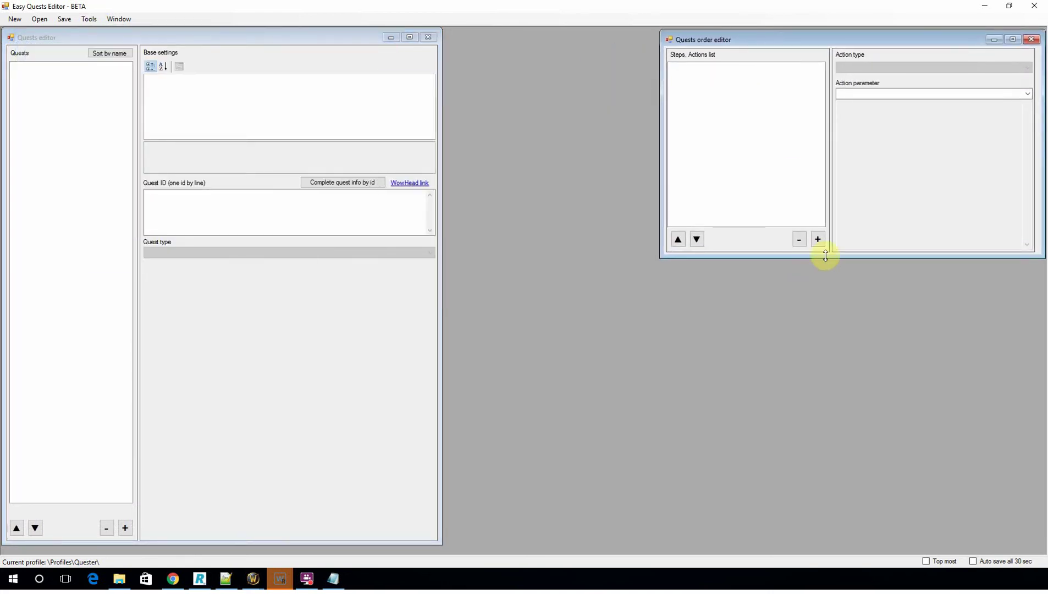
drag(825, 255, 806, 548)
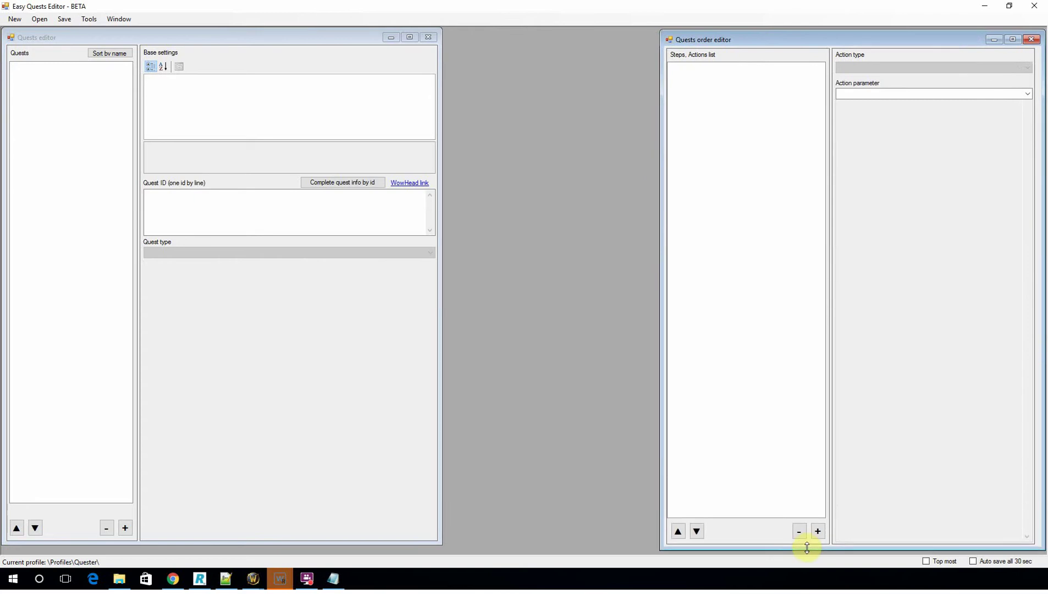
Open the NPC quest giver editor and place it between the Quests editor and the Quests order editor
click(88, 20)
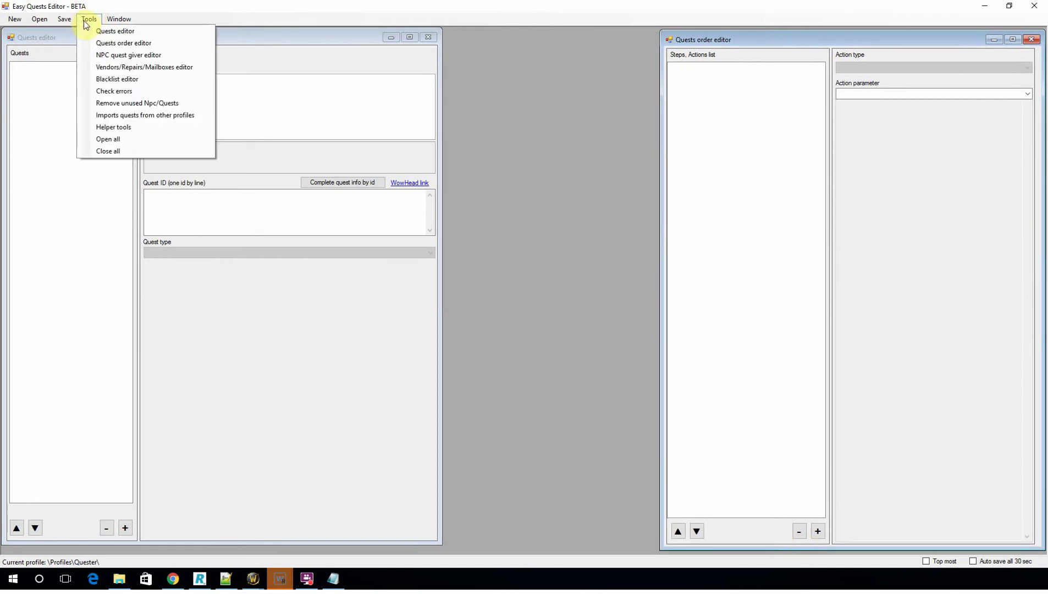
click(118, 57)
drag(220, 69, 538, 44)
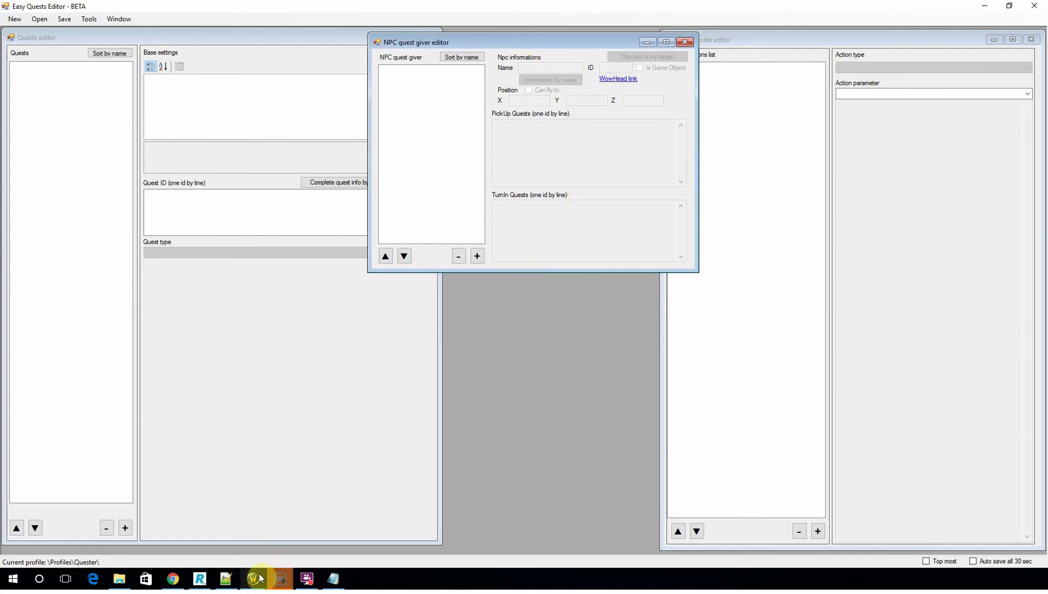
Switch to World of Warcraft and accept the Cutting Teeth quest from Gornek
mouse_move(261, 578)
click(407, 528)
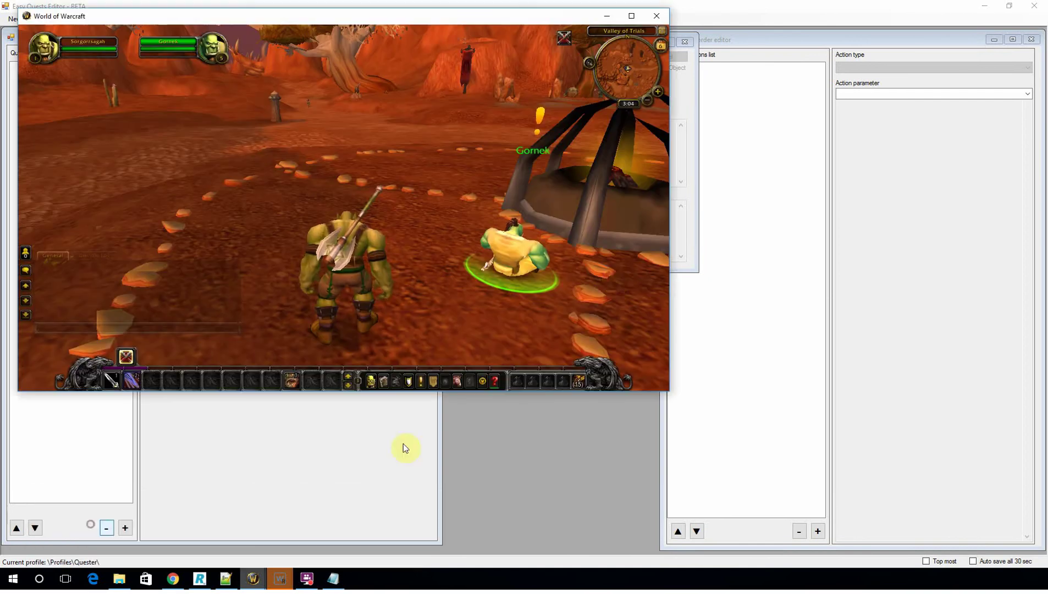
right_click(497, 248)
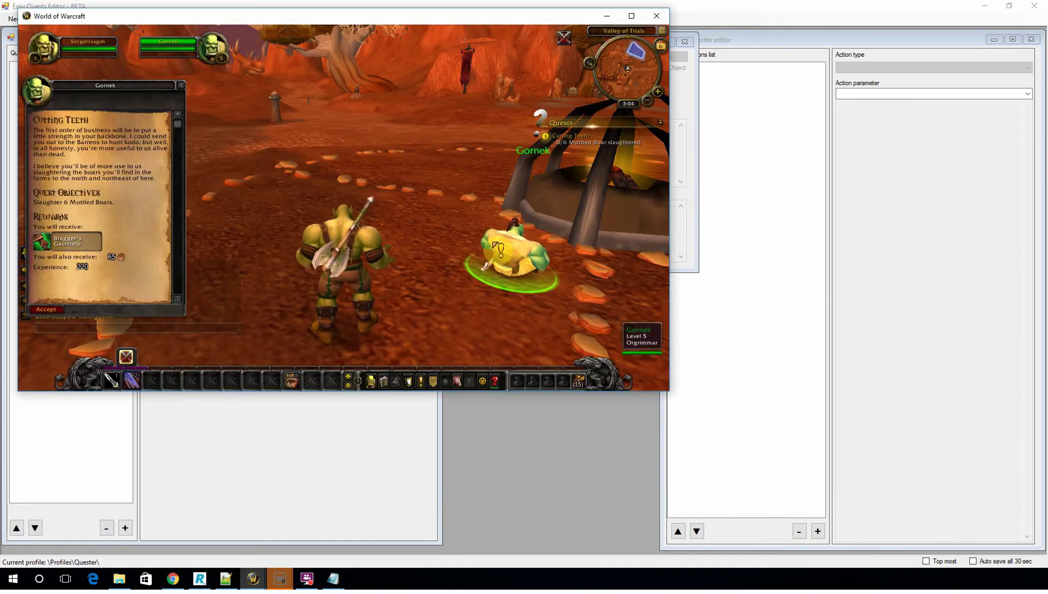
click(68, 311)
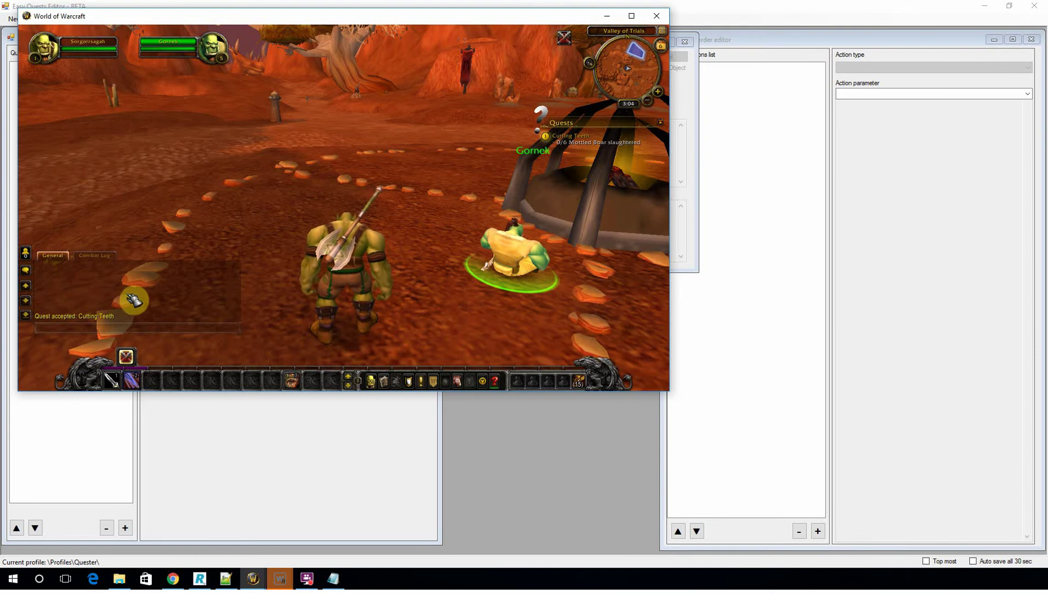
Open the map and quest log and link the Cutting Teeth quest in the chat message
key(m)
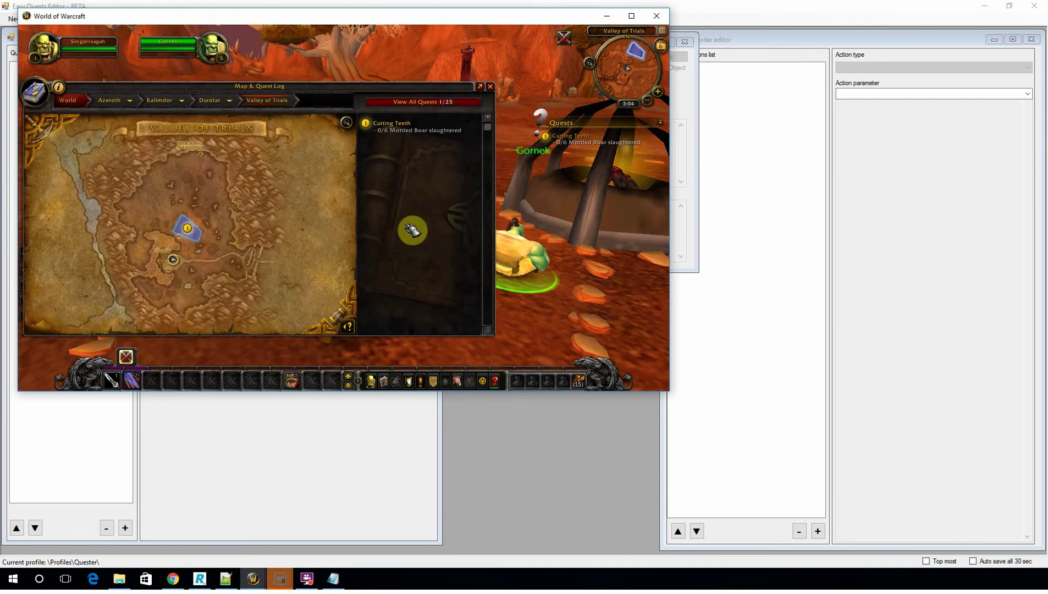
mouse_move(398, 132)
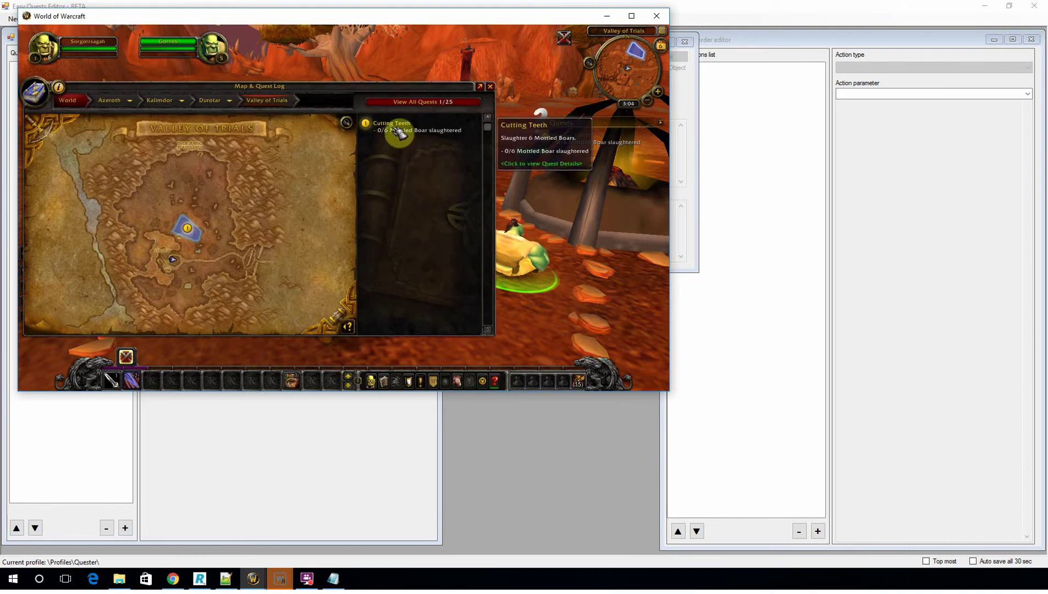
key(Return)
shift+click(398, 132)
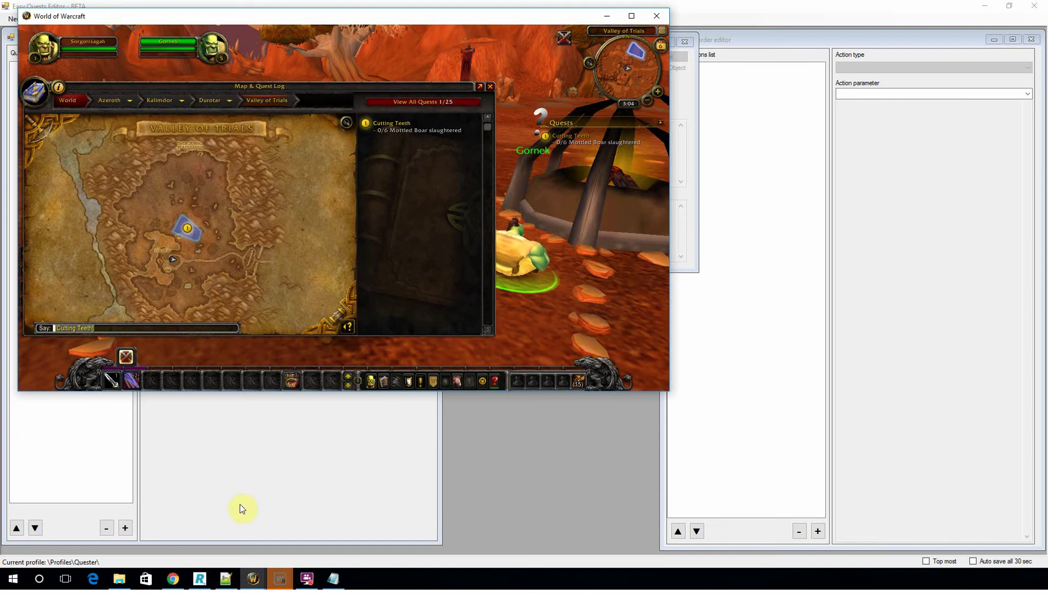
Switch to Chrome, view the Wowhead page for Cutting Teeth, and copy quest ID 25126 from its address
click(174, 580)
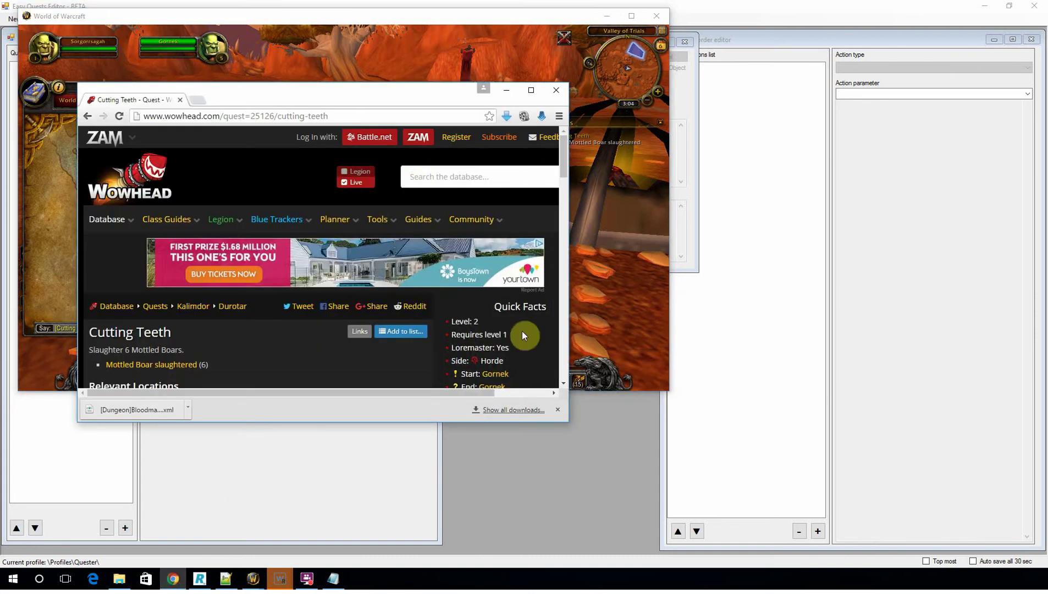
double_click(385, 96)
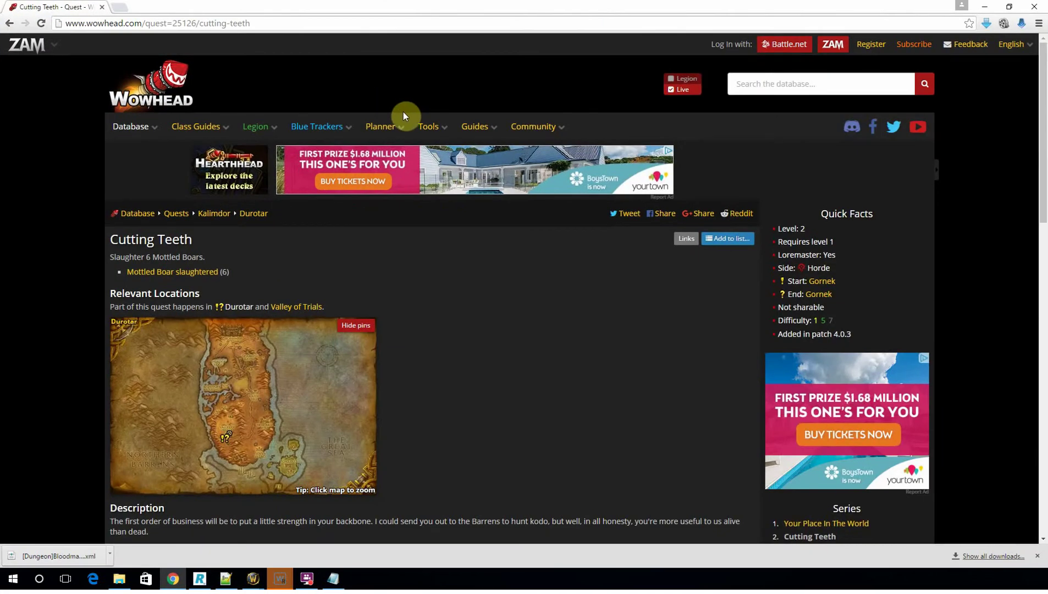
click(16, 23)
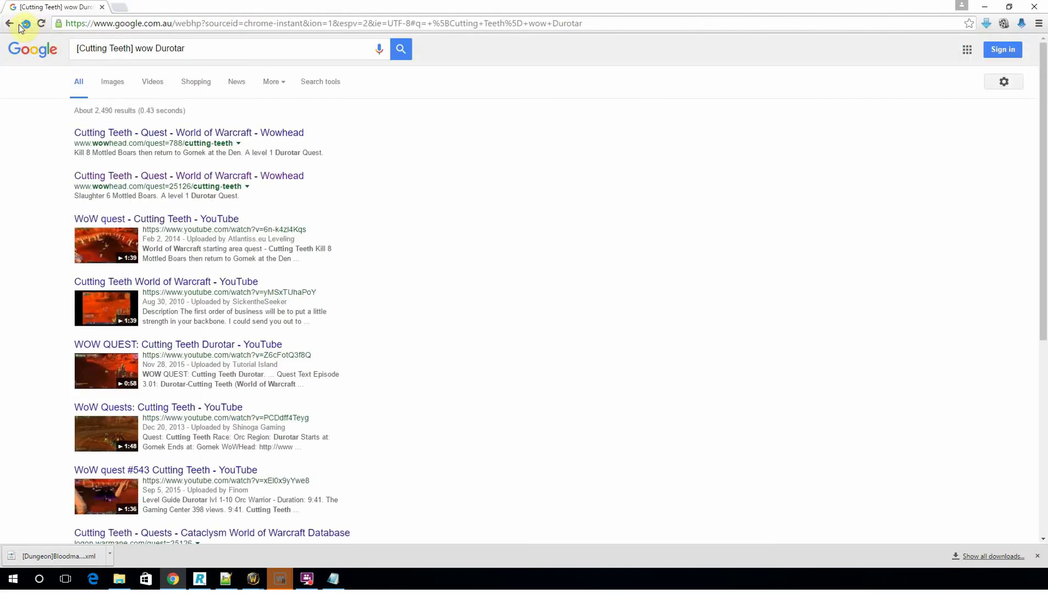
click(26, 23)
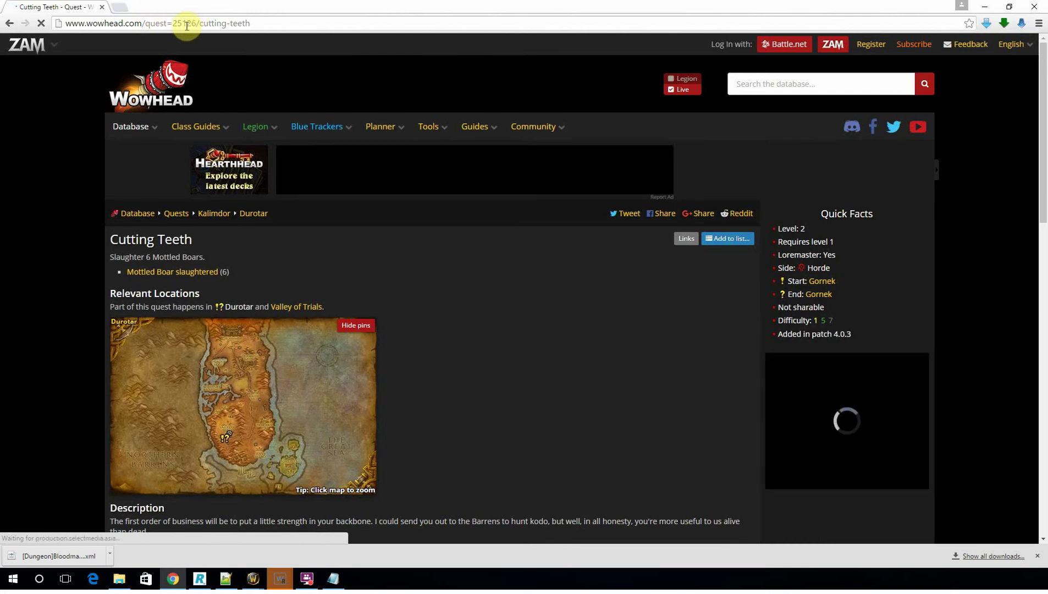
click(187, 26)
double_click(187, 26)
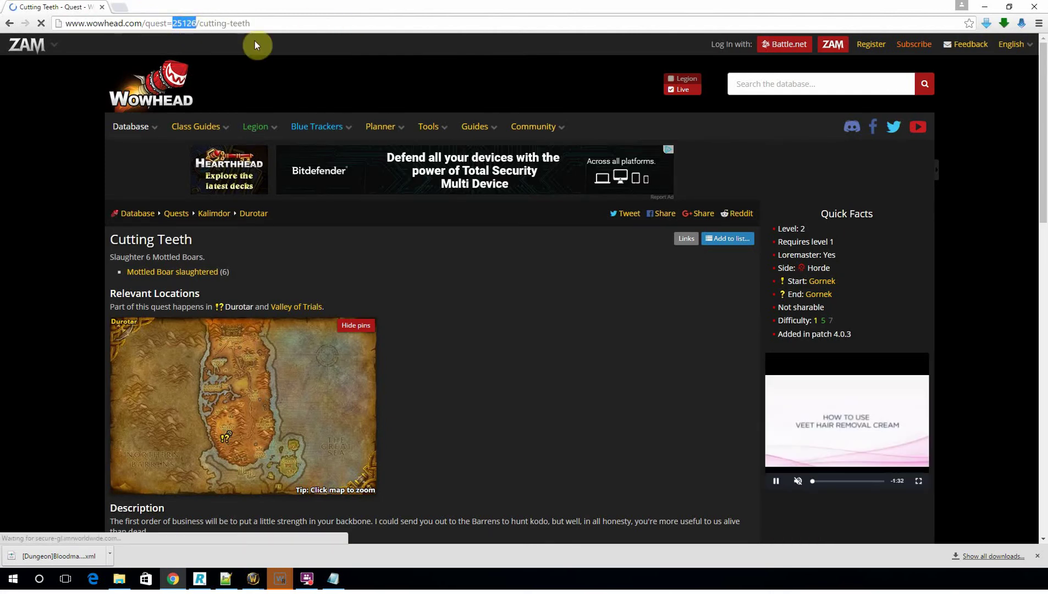
click(985, 6)
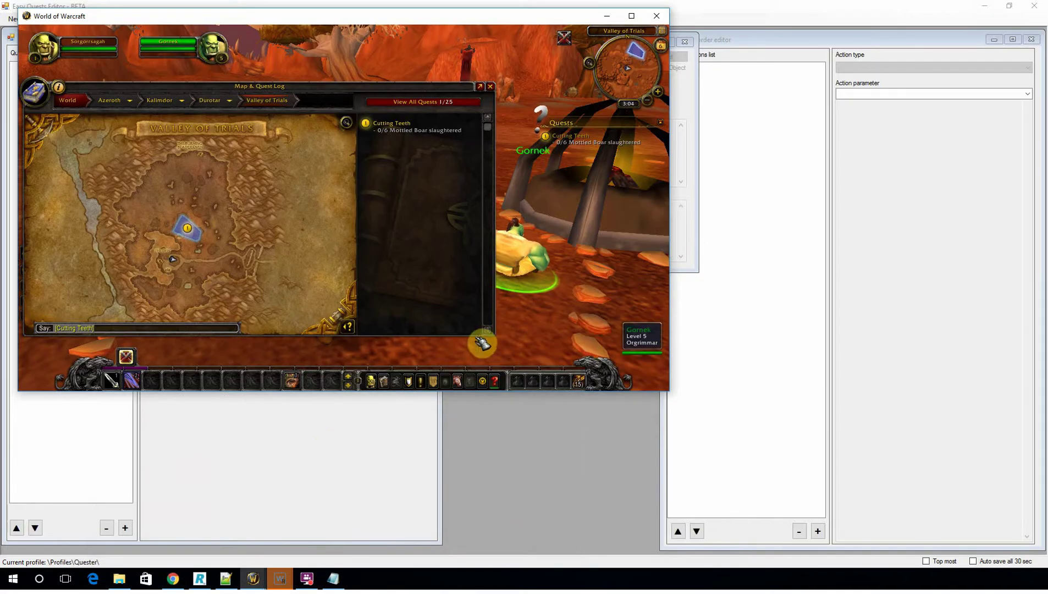
Add a new quest with ID 25126 in the Quests editor and complete its info from the ID
click(328, 447)
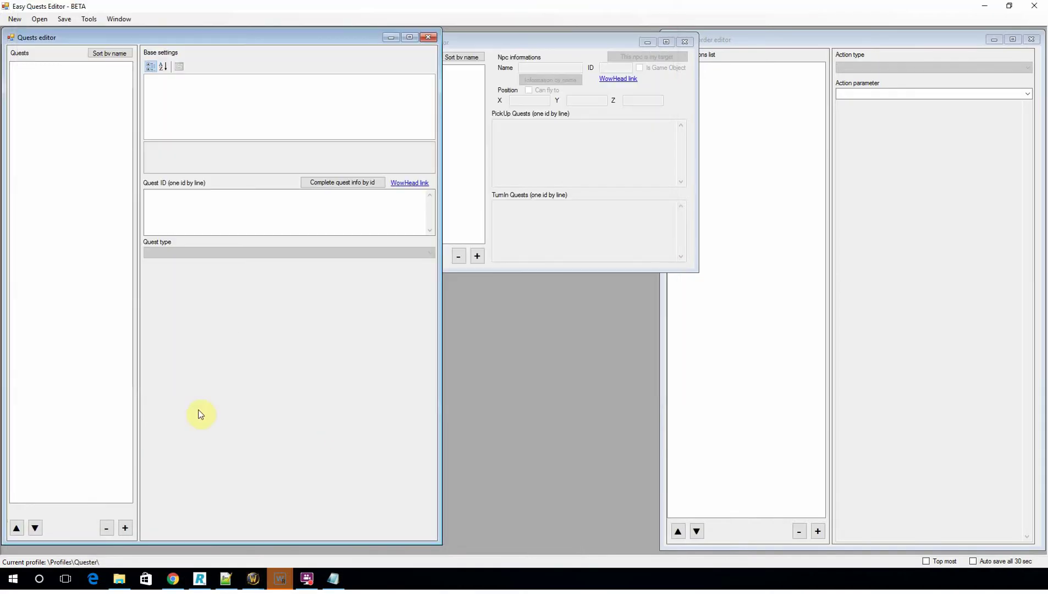
click(126, 528)
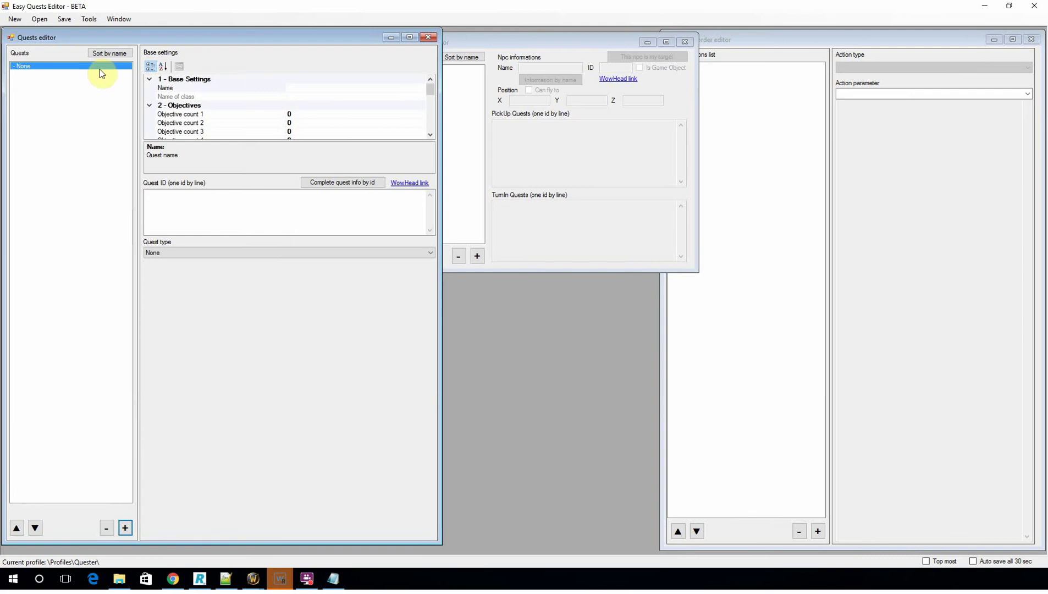
click(210, 216)
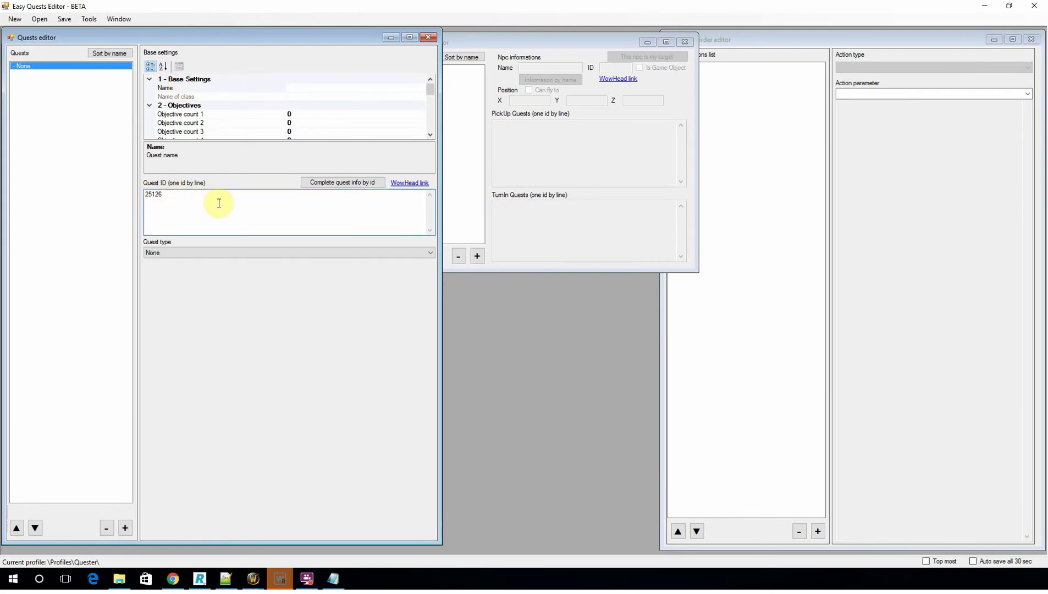
click(330, 184)
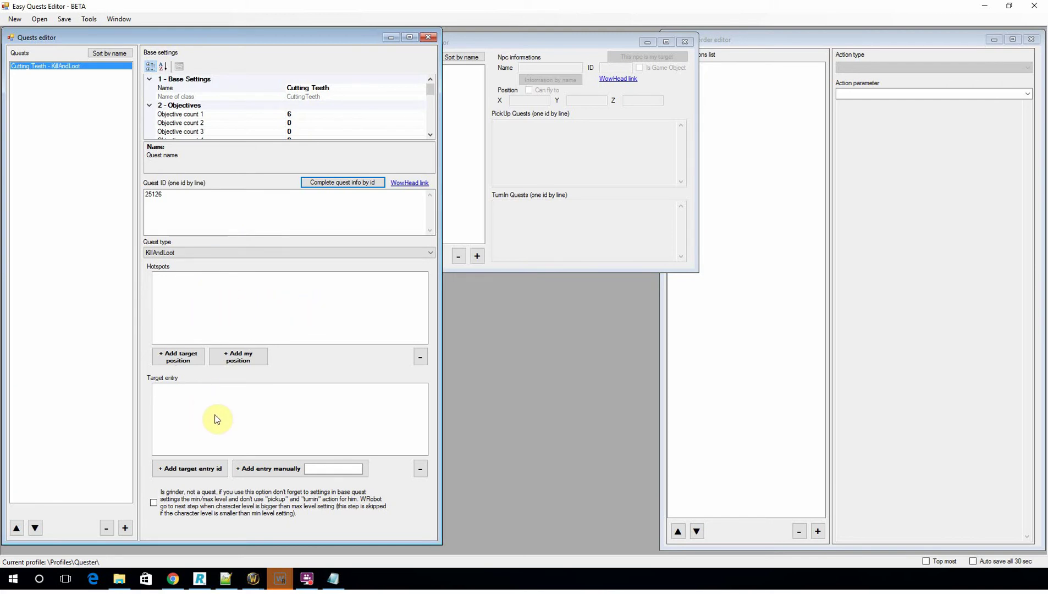
Switch to World of Warcraft, close the quest log and pending chat message, and run the character to the boar area
mouse_move(259, 578)
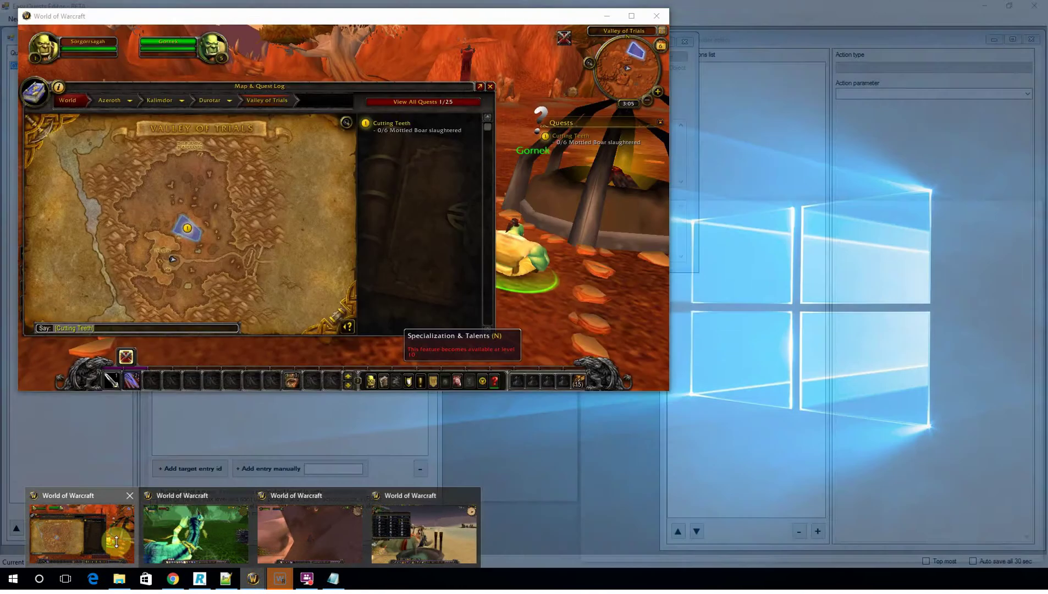
click(77, 526)
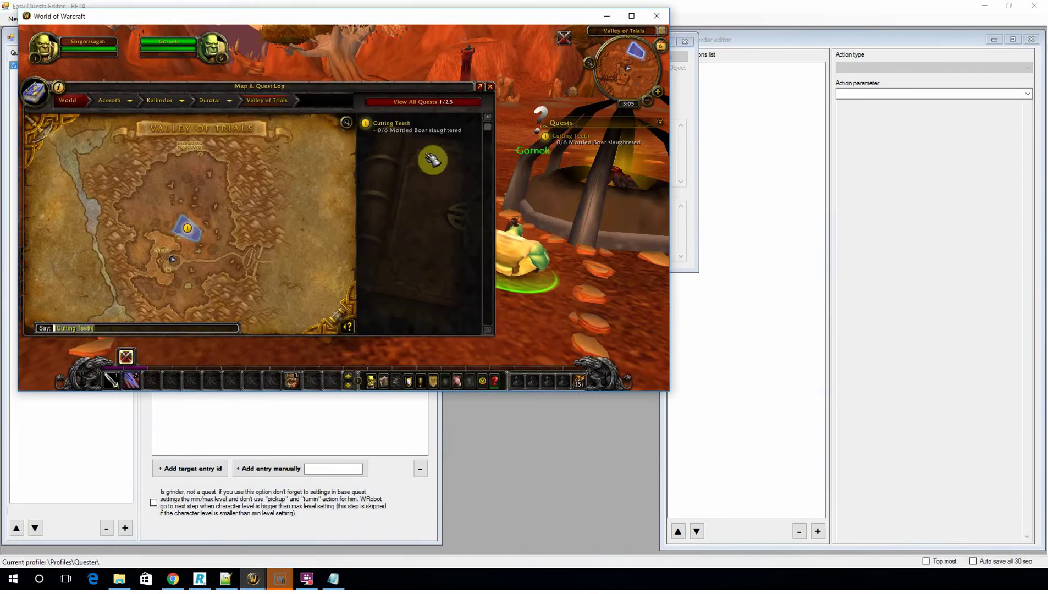
click(490, 86)
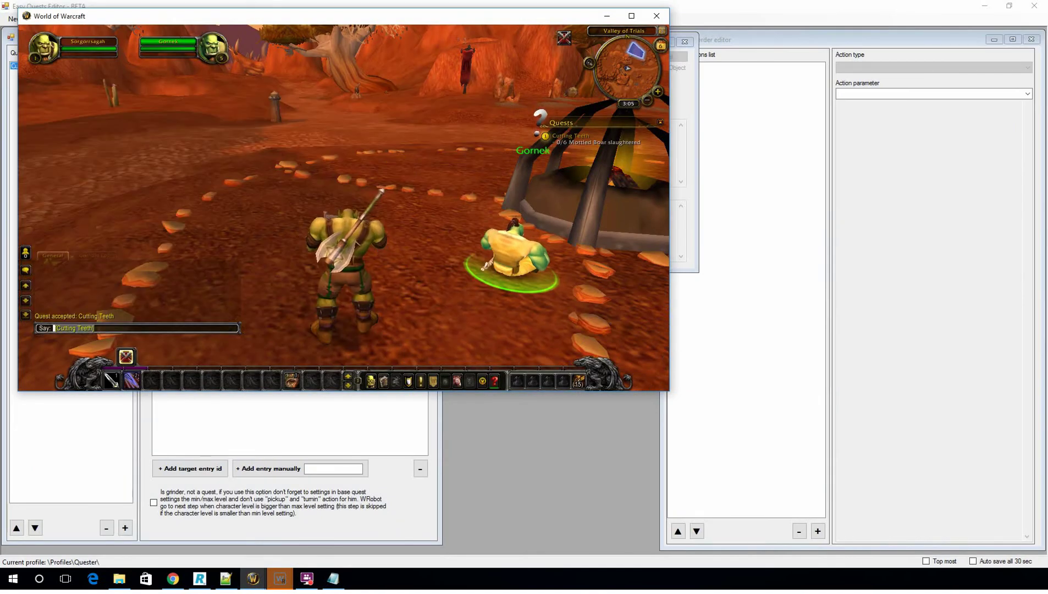
key(w)
key(Escape)
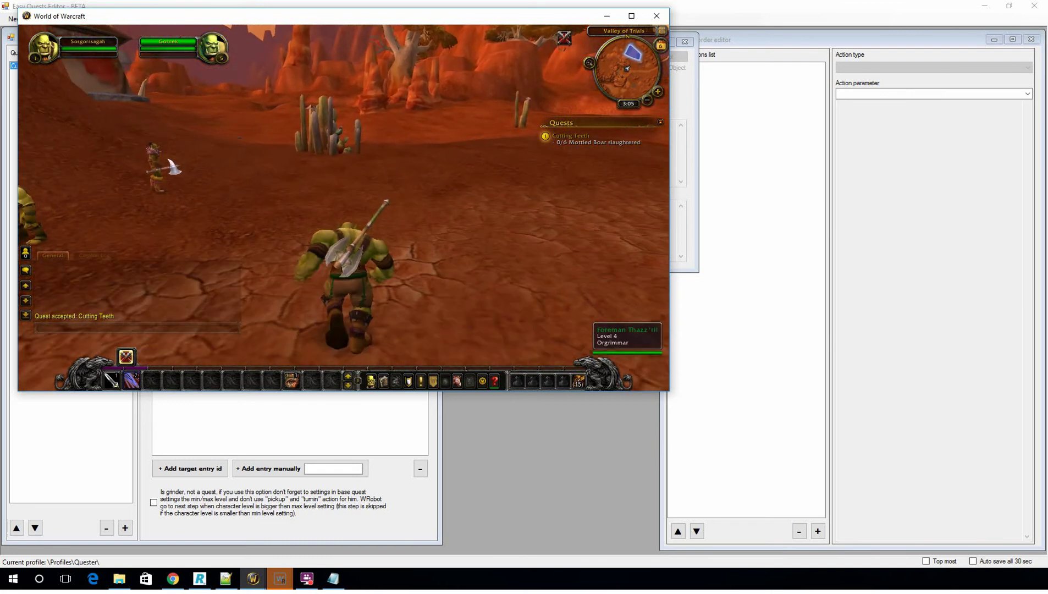
key(a)
Restore the Easy Quests Editor window beside the game window and extend it to show the hotspot and target entry lists
click(332, 425)
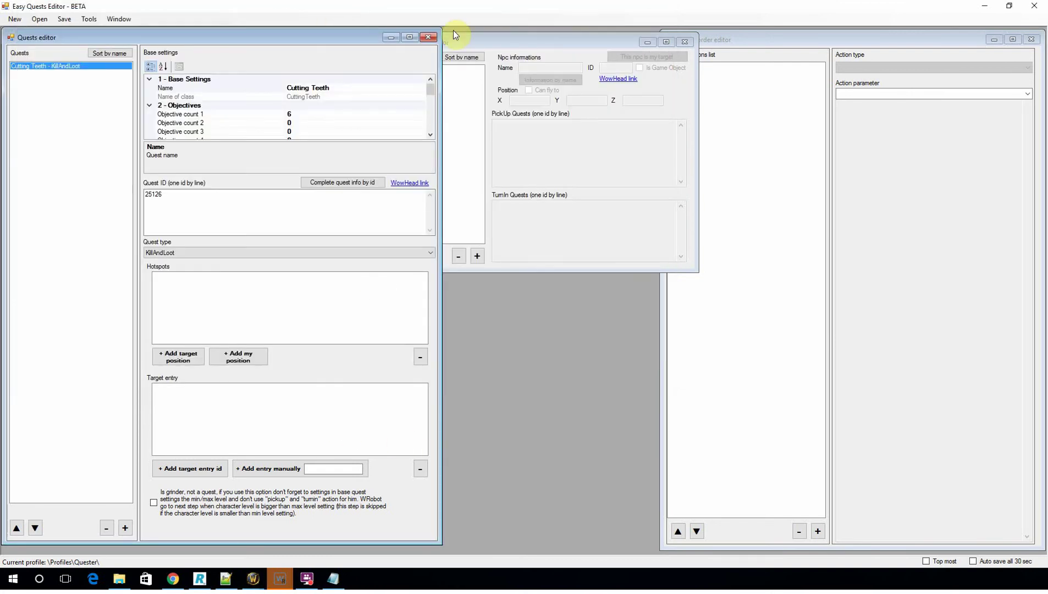
drag(453, 5, 935, 42)
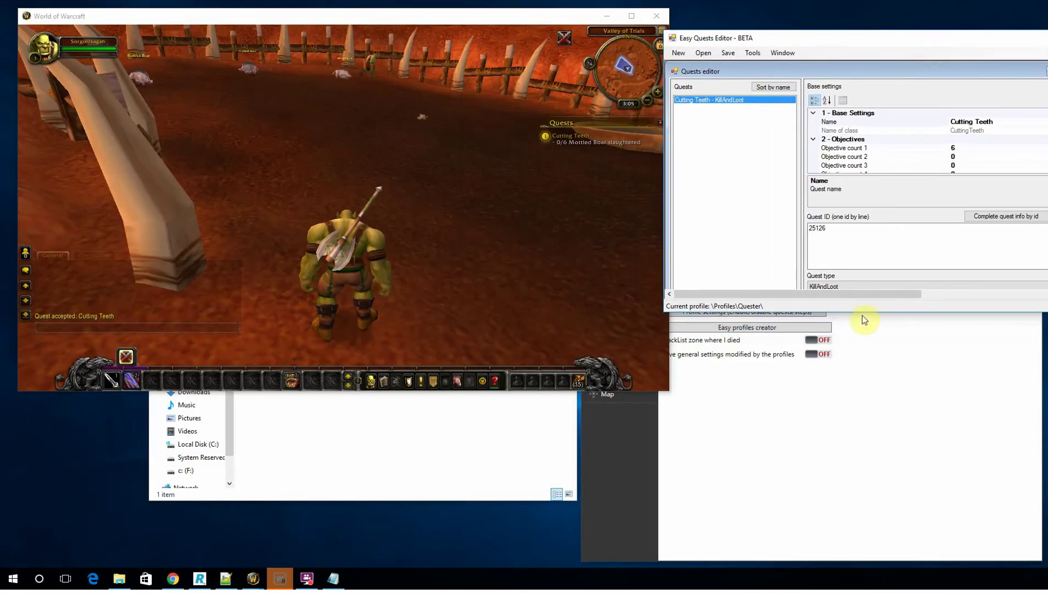
drag(864, 311, 866, 525)
Target a Mottled Boar in the game and add its position as a hotspot and its entry ID 3098 as a target entry
click(283, 297)
key(a)
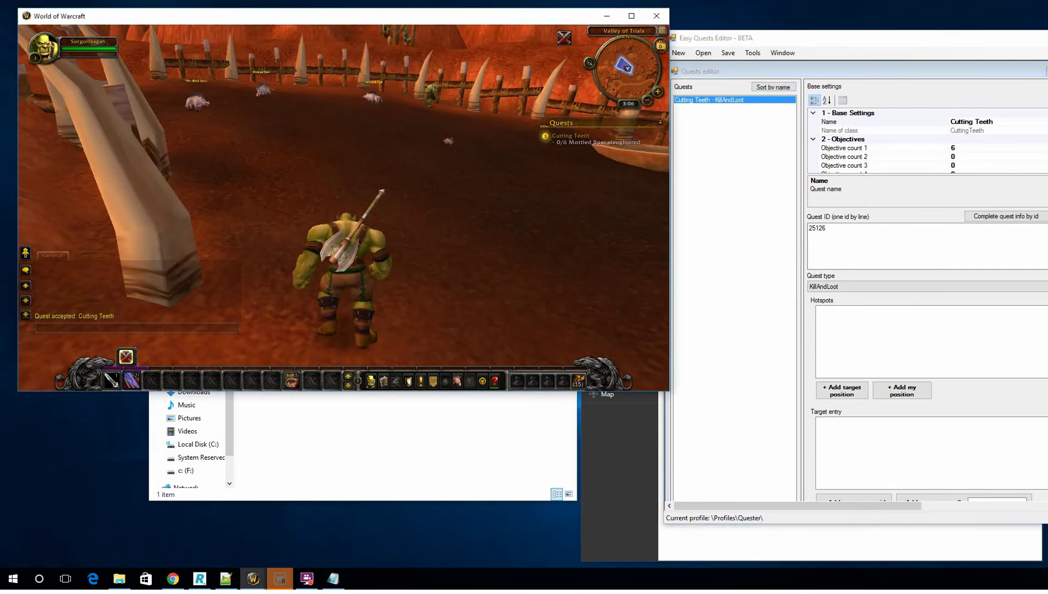
key(Tab)
click(840, 391)
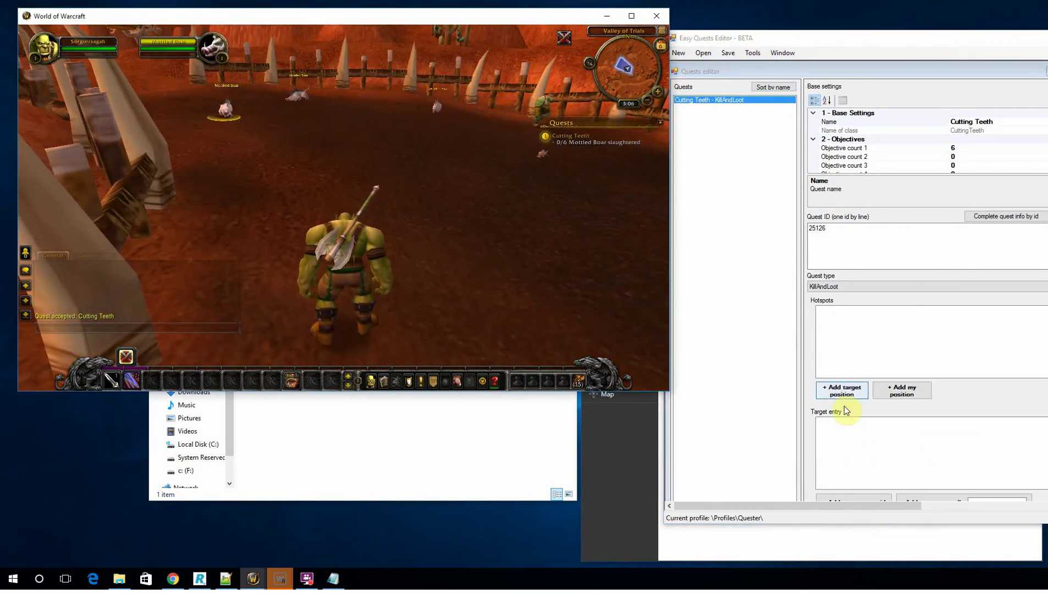
drag(831, 524, 831, 573)
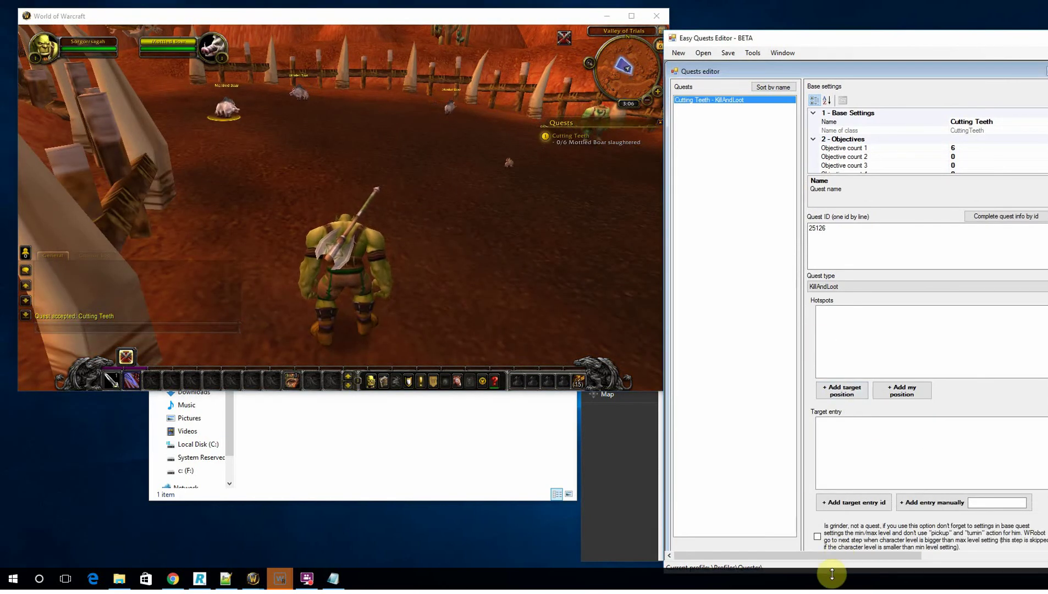
click(841, 391)
click(854, 502)
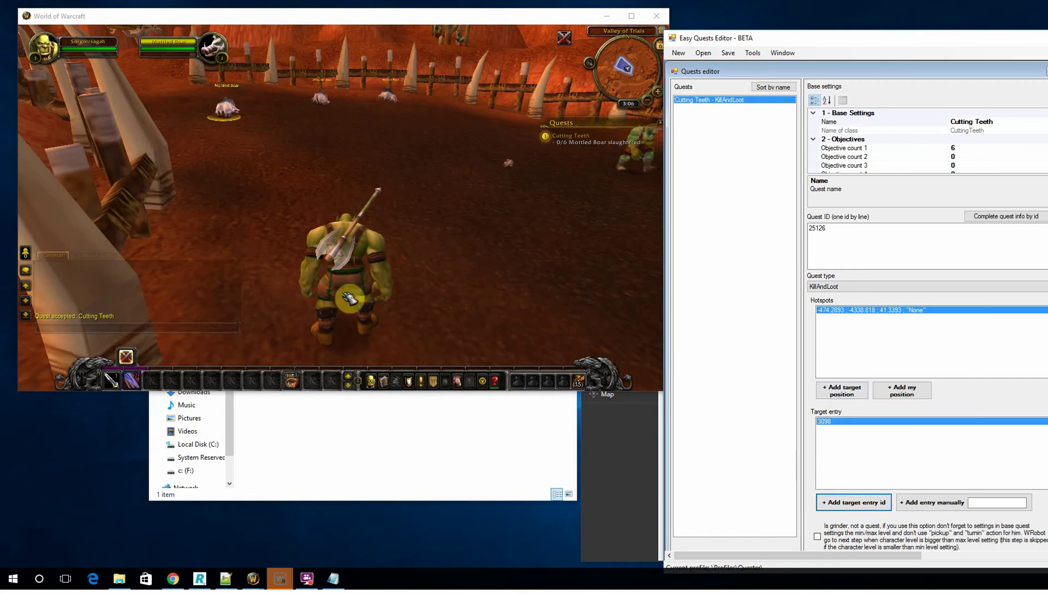
Target a second Mottled Boar in World of Warcraft and try to add its entry ID to the target entries
key(alt+Tab)
drag(304, 180, 305, 180)
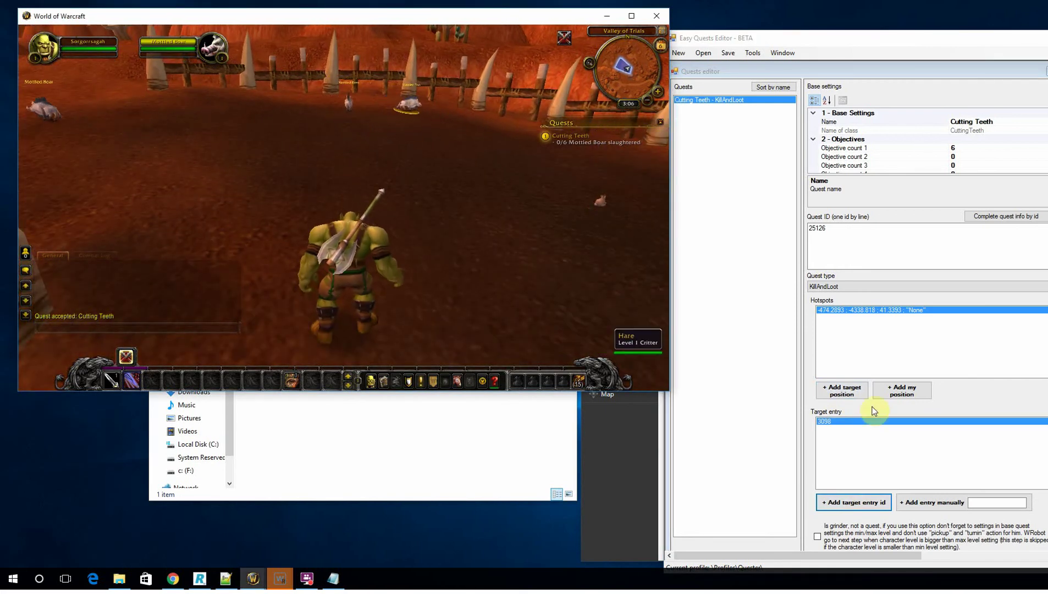
click(850, 503)
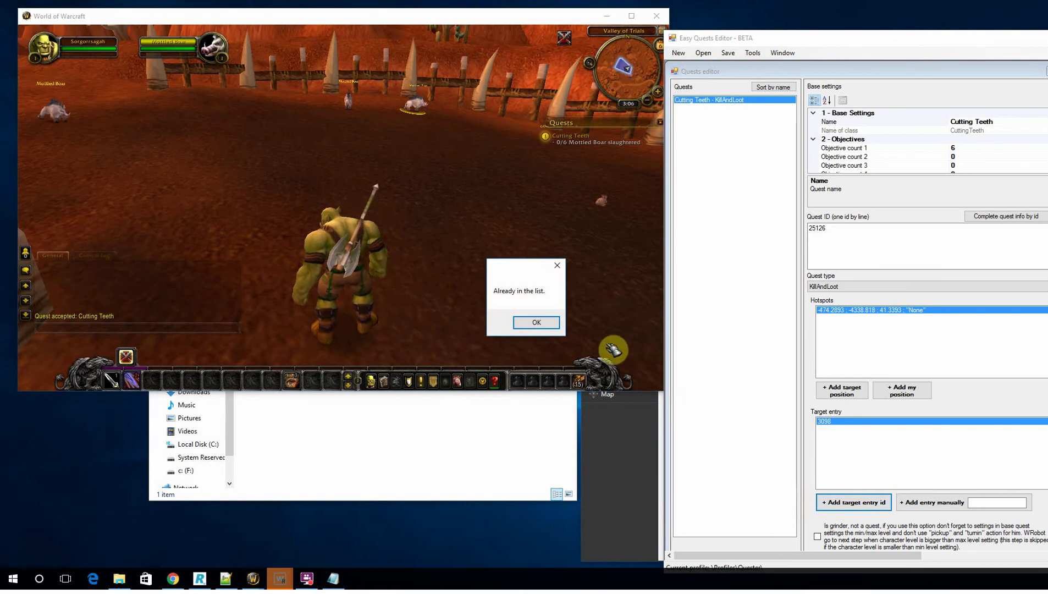
click(523, 323)
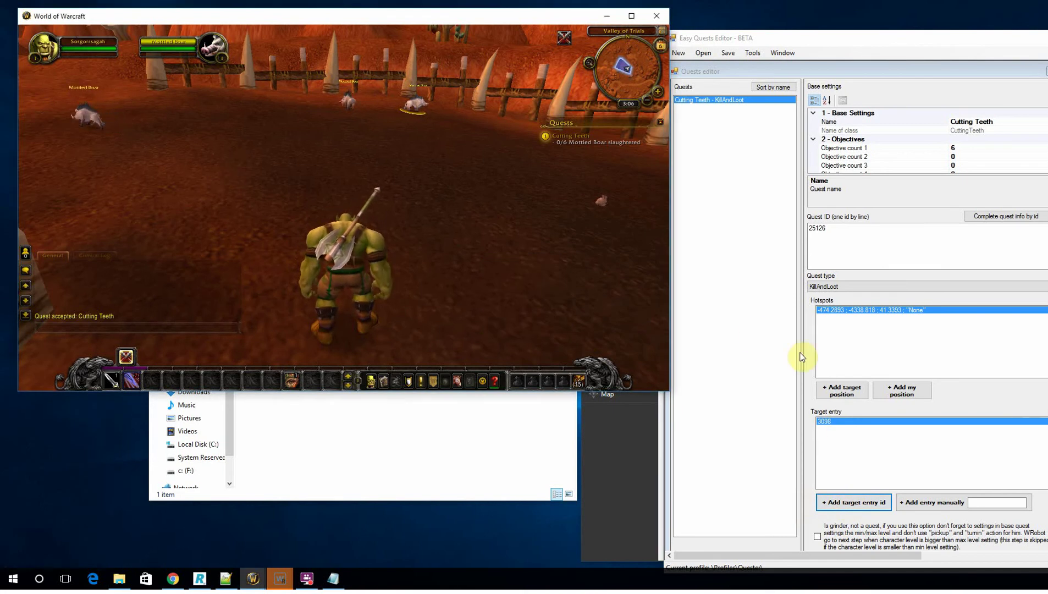
Add six more hotspots to the Cutting Teeth quest from the positions of Mottled Boars targeted around the boar area
click(861, 393)
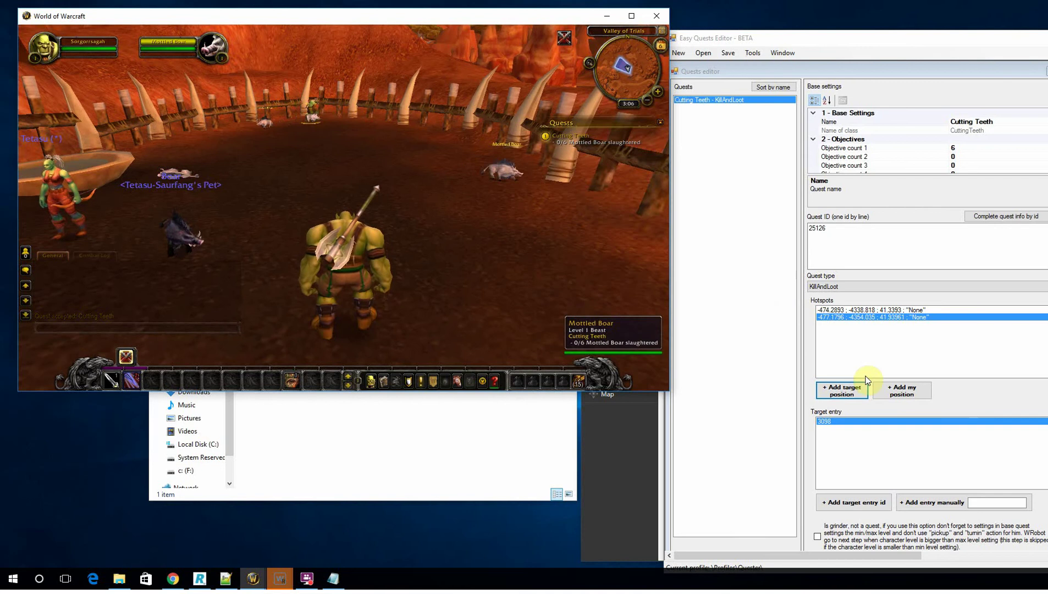
click(841, 390)
click(659, 328)
key(w)
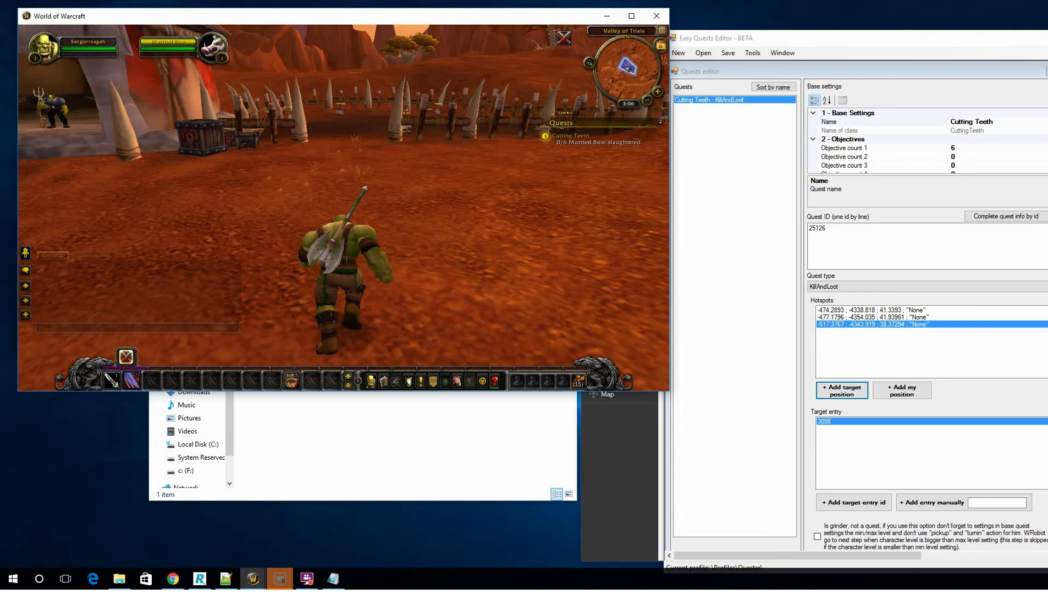
click(834, 389)
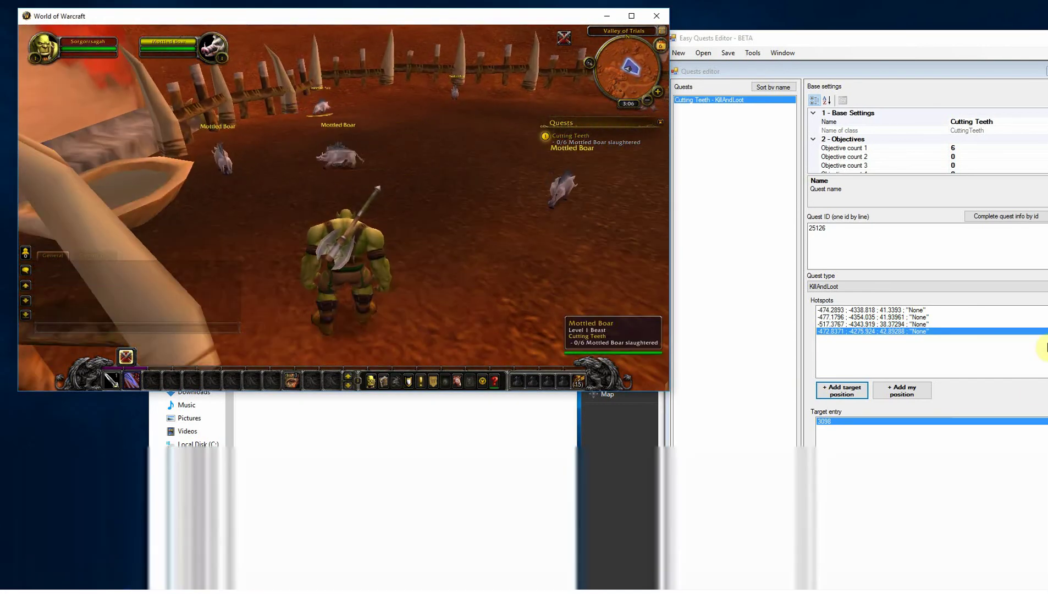
click(836, 392)
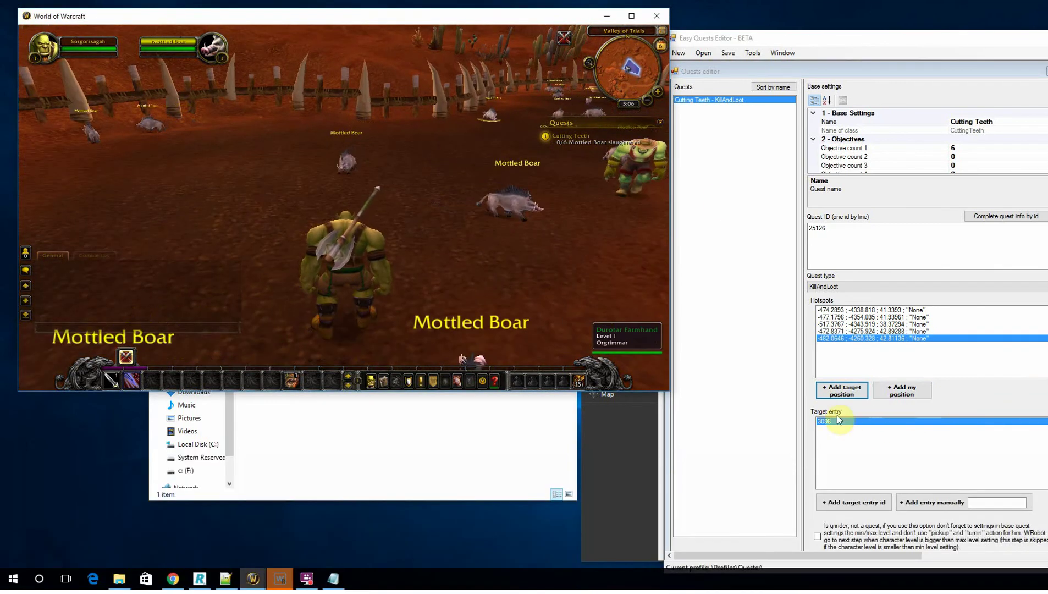
click(827, 389)
click(482, 116)
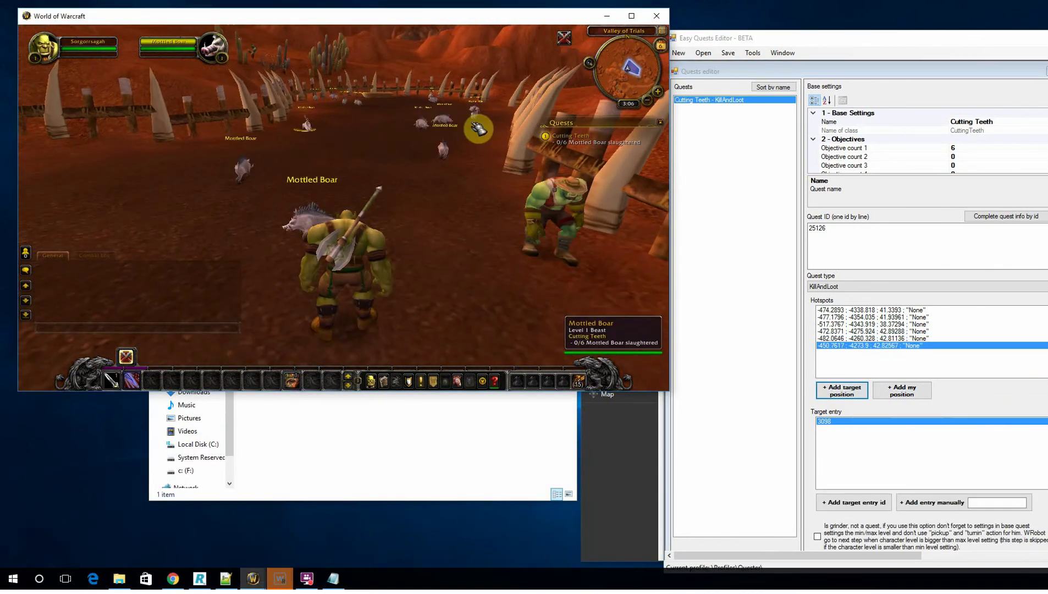
click(851, 392)
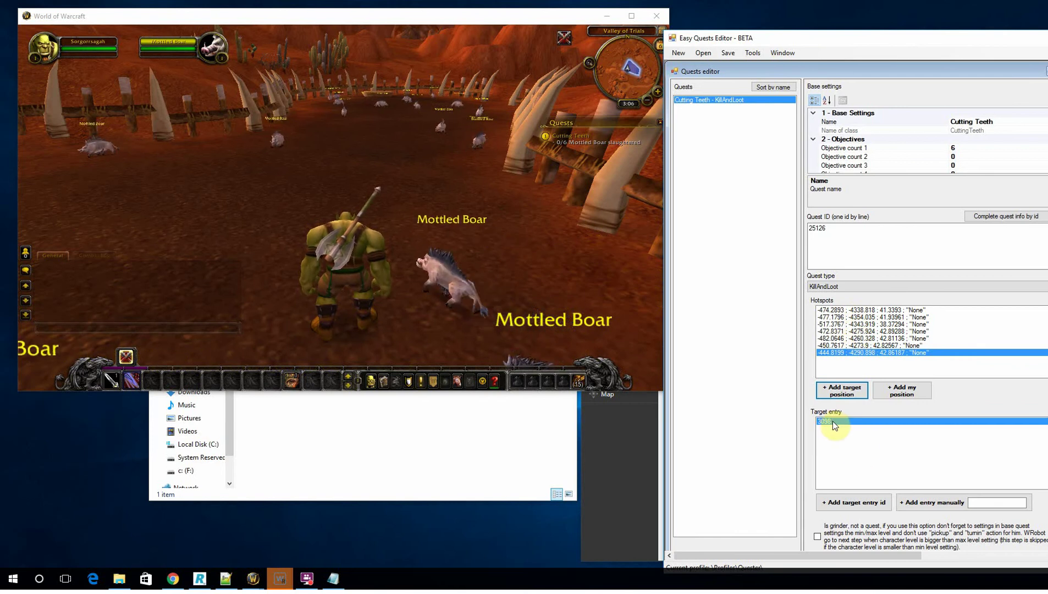
Maximize the Easy Quests Editor window and bring the NPC quest giver editor to the front
drag(843, 41, 435, 61)
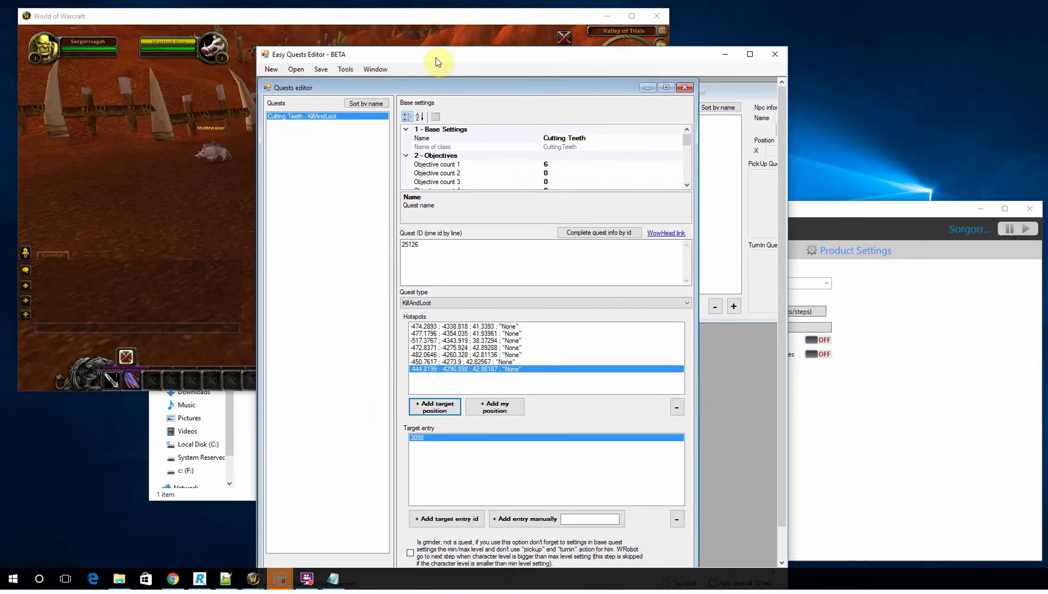
double_click(435, 61)
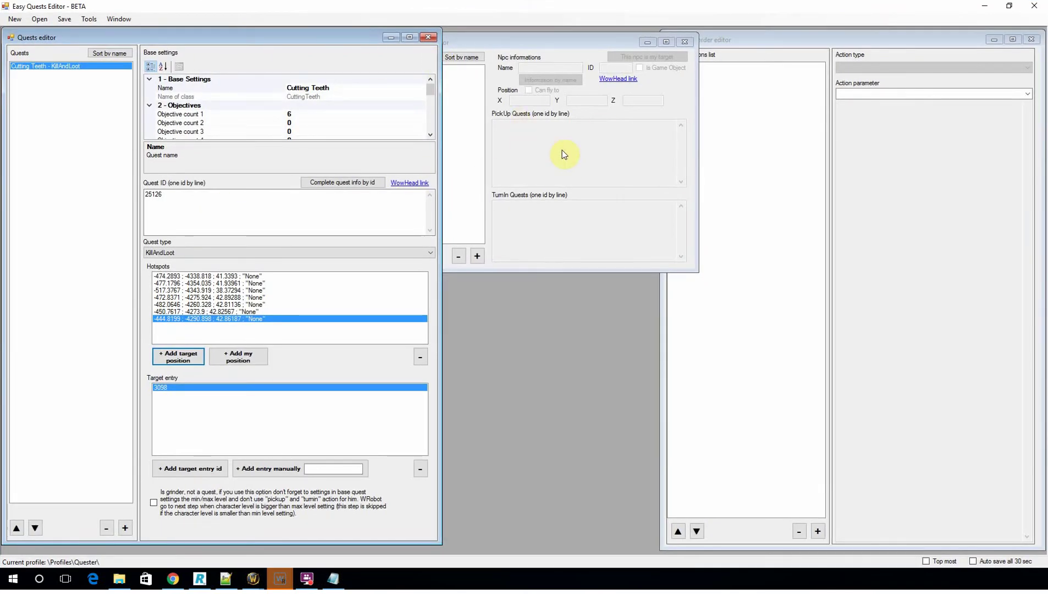
click(593, 153)
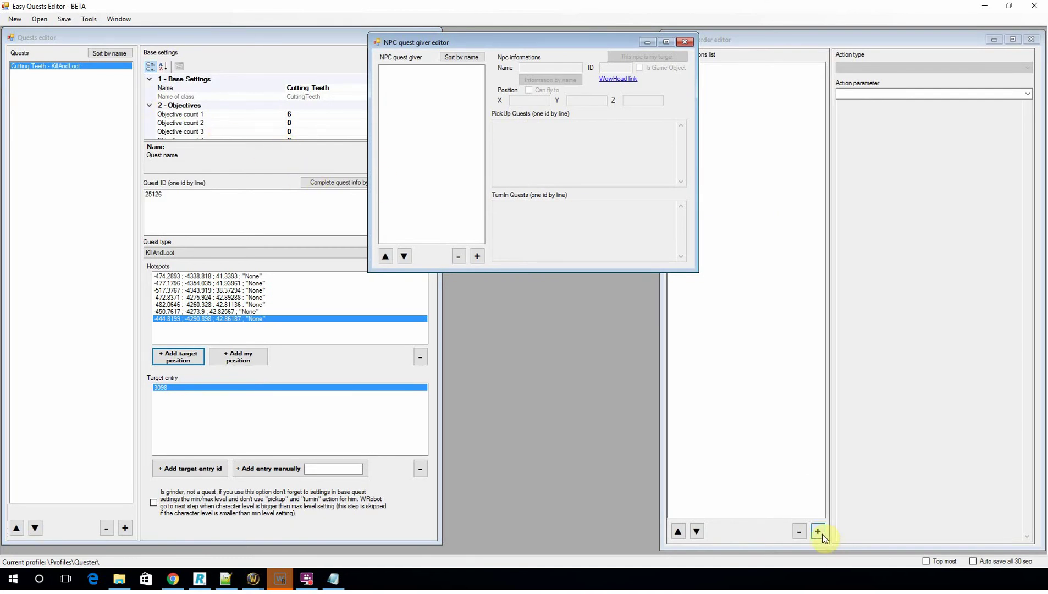
Switch to World of Warcraft, face the quest giver Gornek, and abandon the Cutting Teeth quest in the quest log
key(alt+Tab)
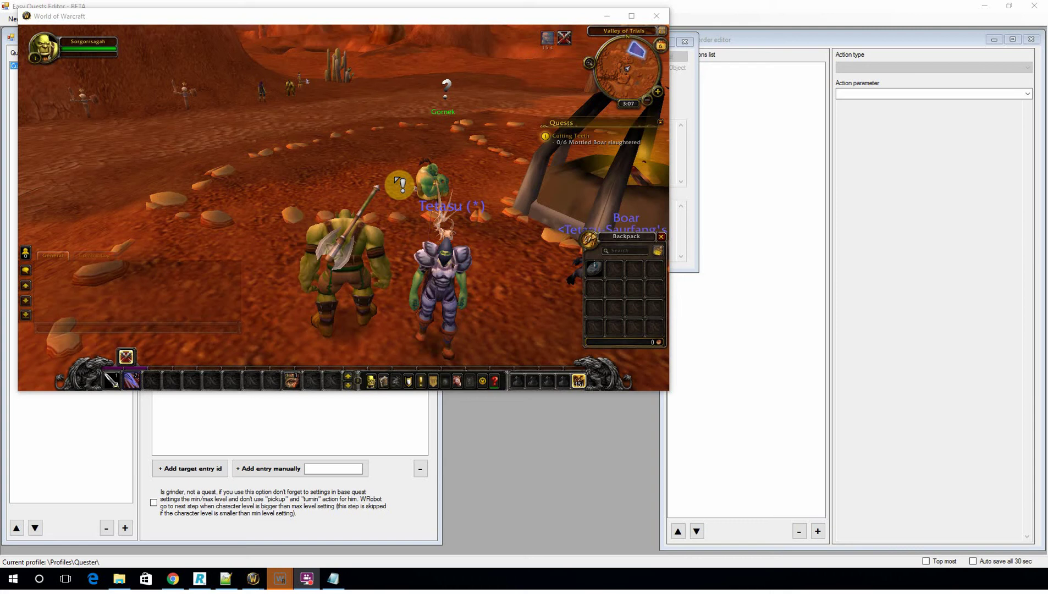
key(d)
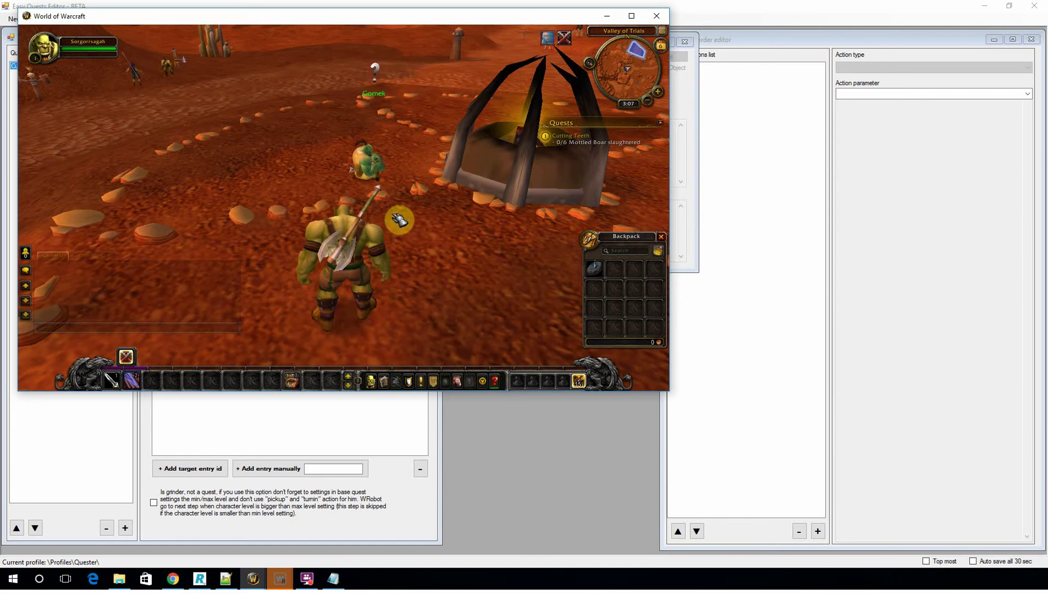
key(m)
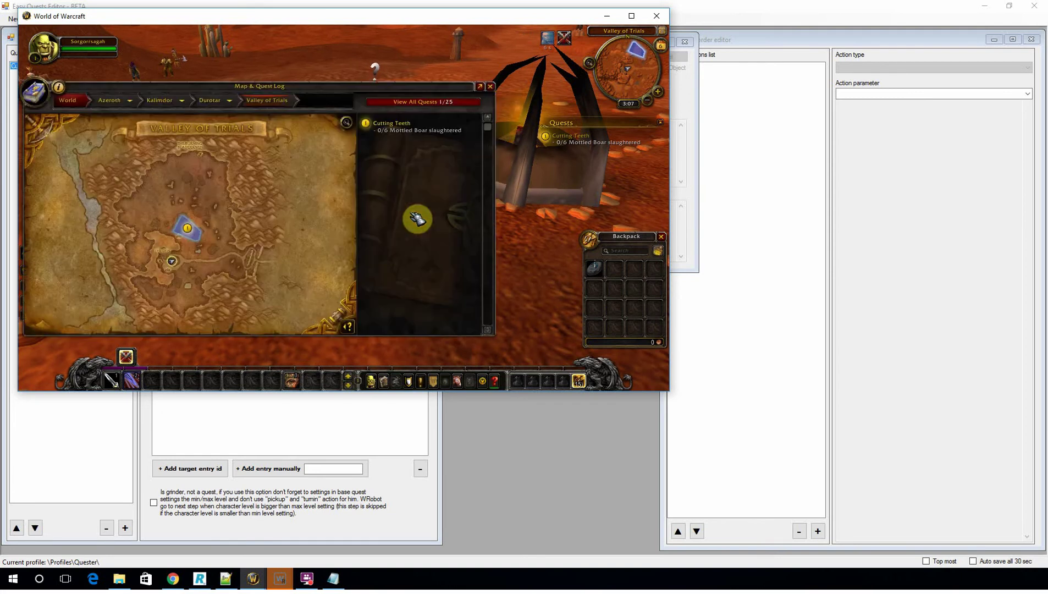
right_click(406, 128)
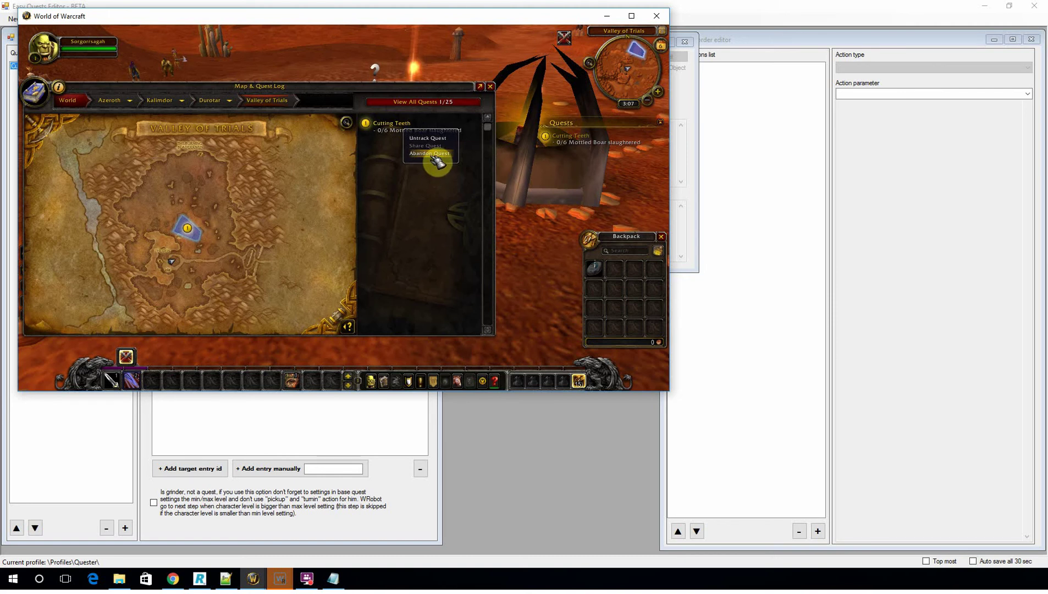
click(439, 160)
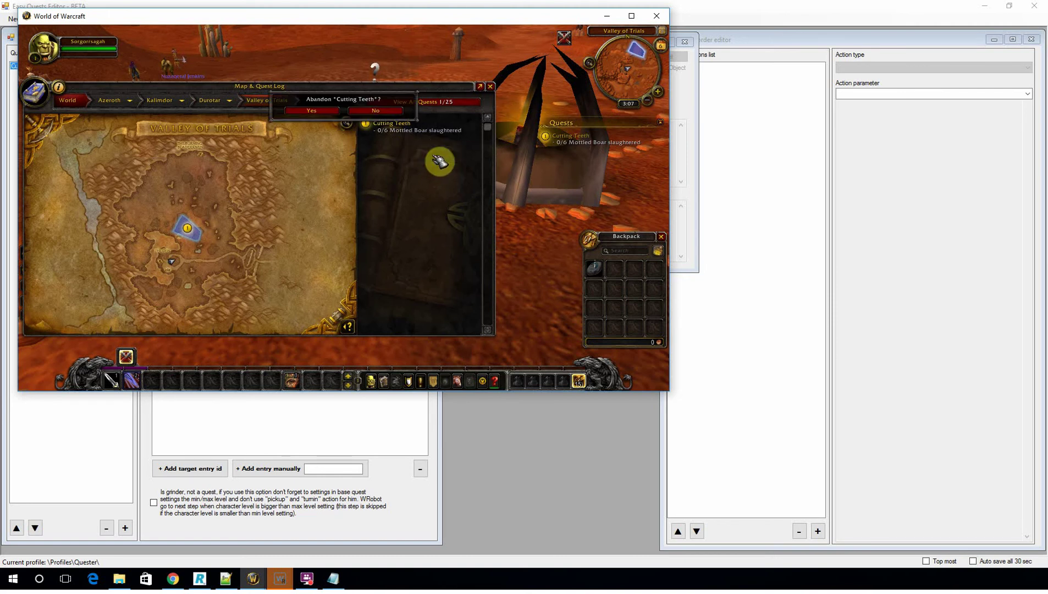
click(334, 111)
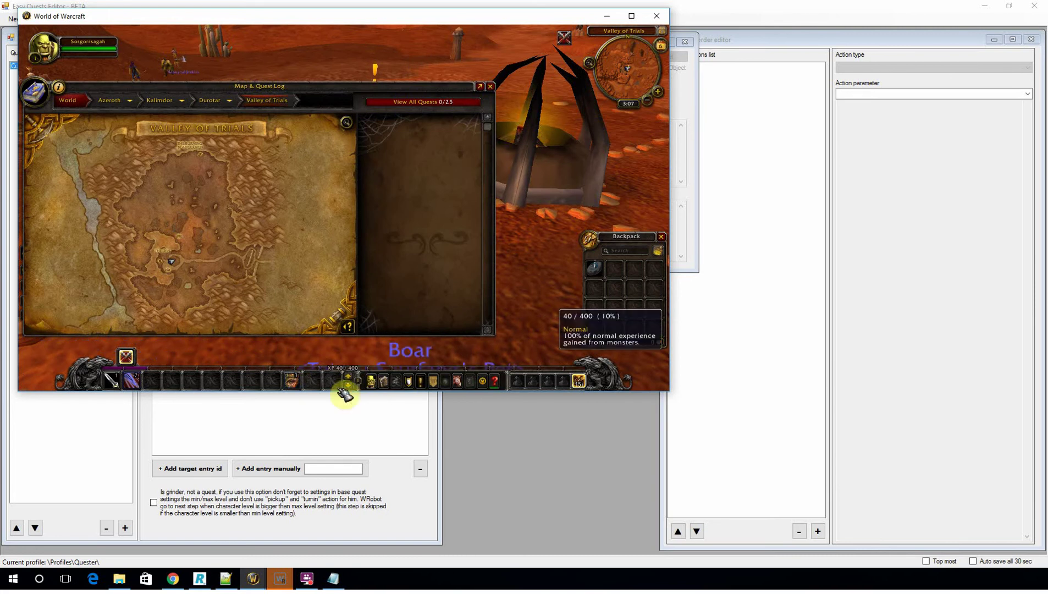
Switch to Easy Quests Editor and copy quest ID 25126 from the Cutting Teeth quest
click(341, 415)
drag(179, 193, 128, 194)
key(ctrl+c)
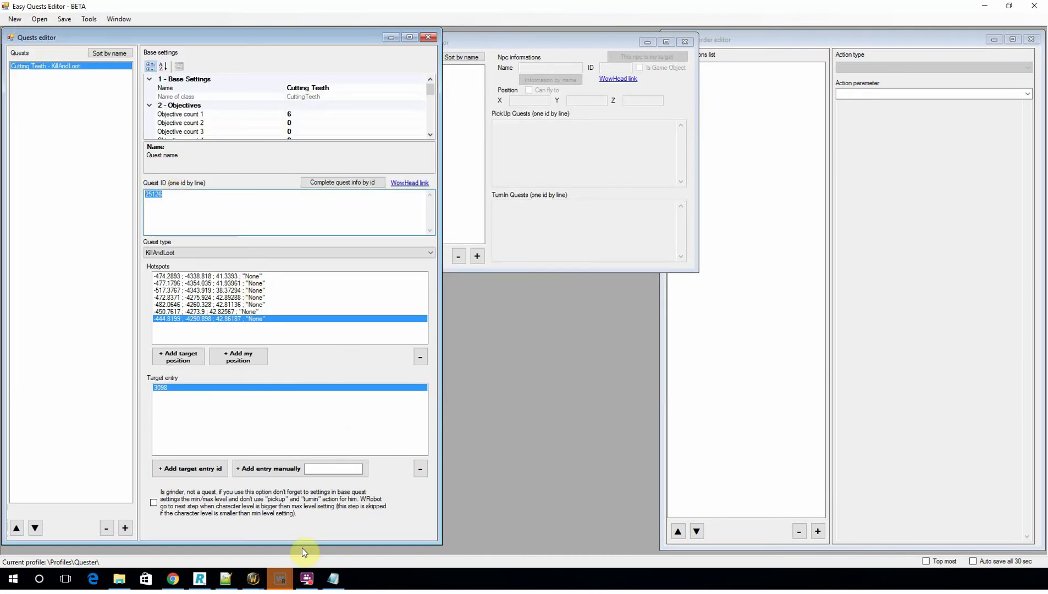
Return to World of Warcraft, close the map and quest log, and target the quest giver Gornek
mouse_move(256, 584)
click(121, 528)
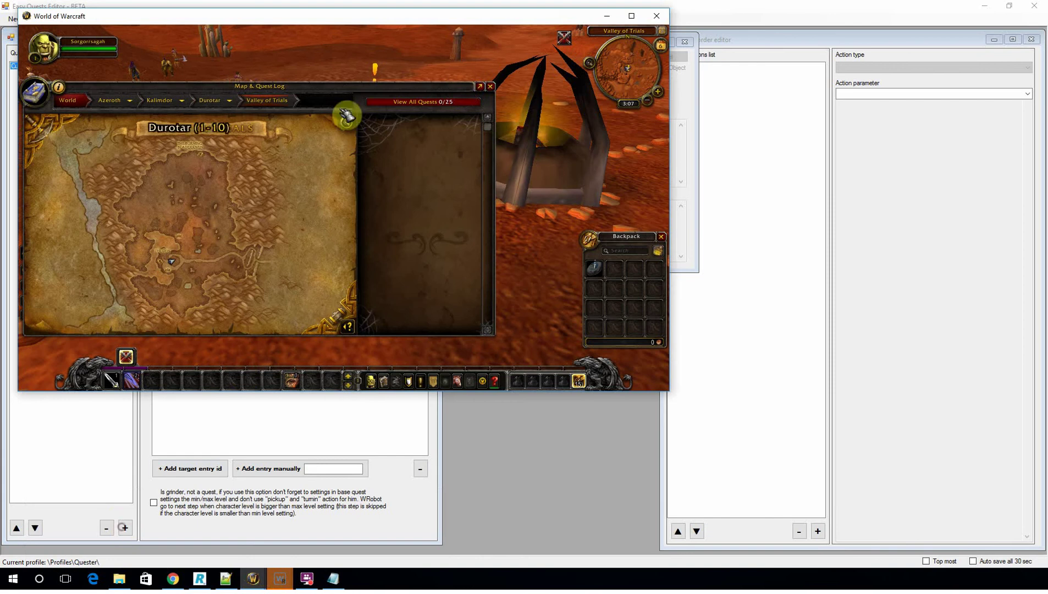
click(490, 87)
key(w)
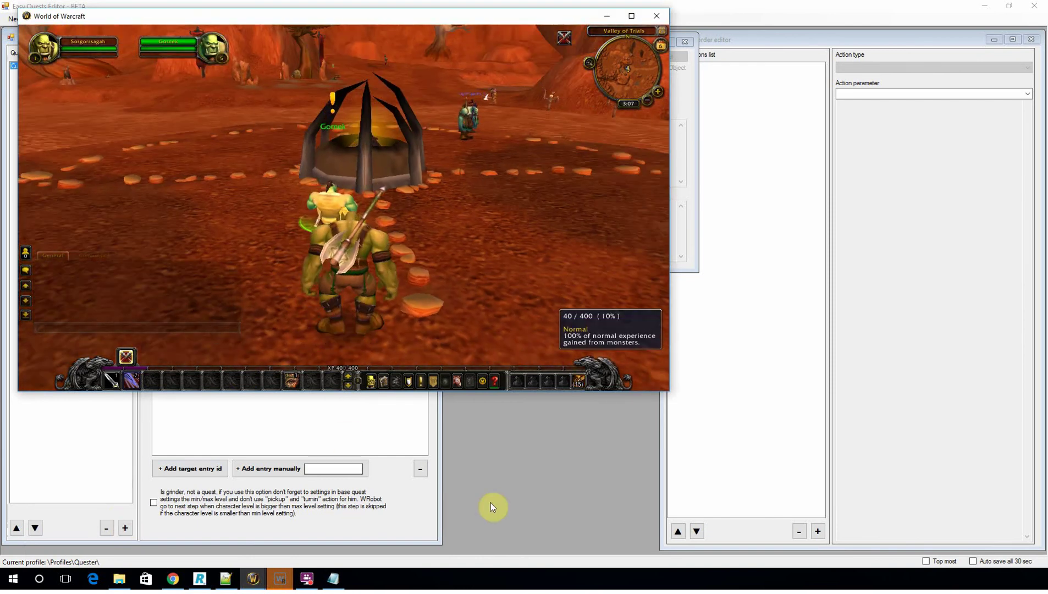
Add a new NPC quest giver in Easy Quests Editor and fill in its details from the targeted Gornek
click(523, 476)
click(507, 185)
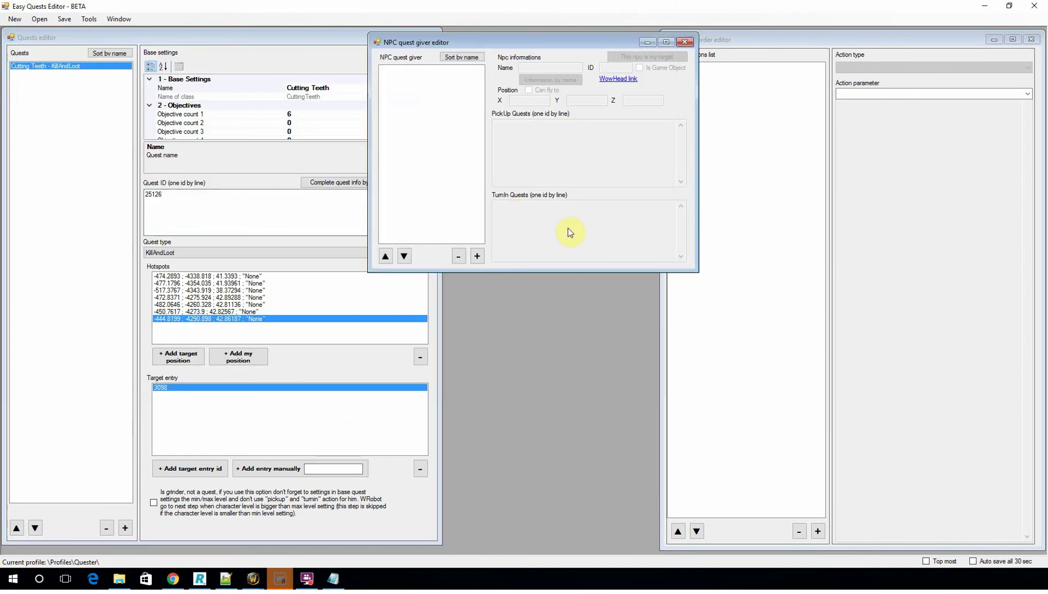
click(482, 259)
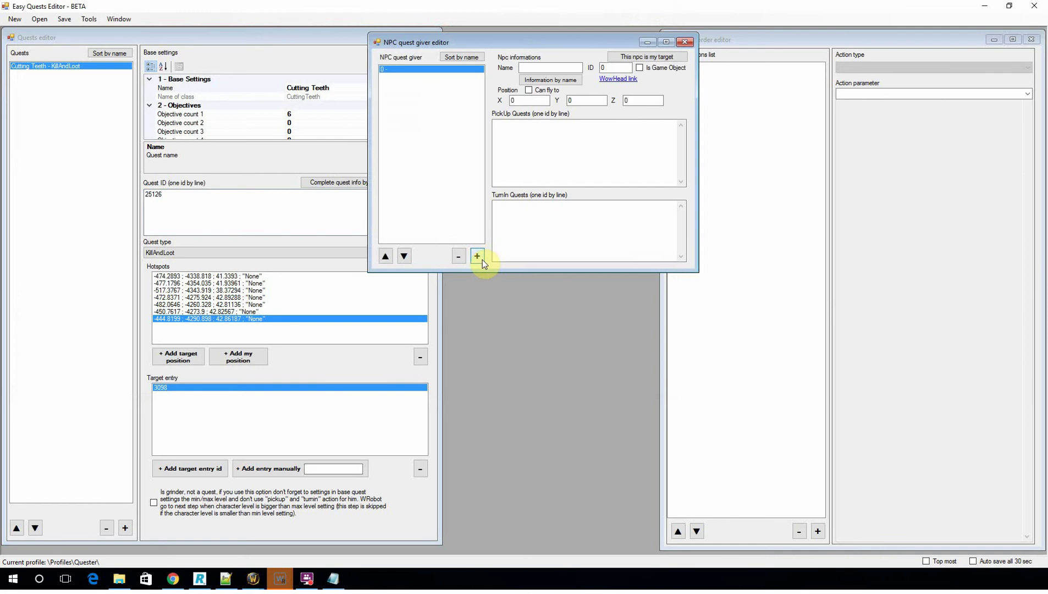
click(646, 59)
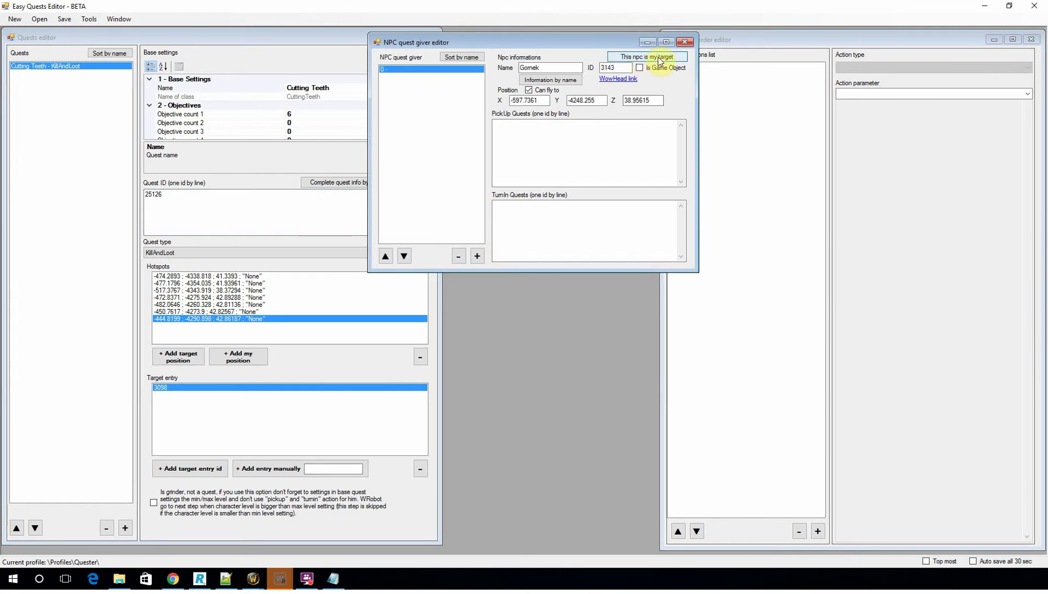
Enter quest ID 25126 as both the pick-up and the turn-in quest for Gornek
click(584, 148)
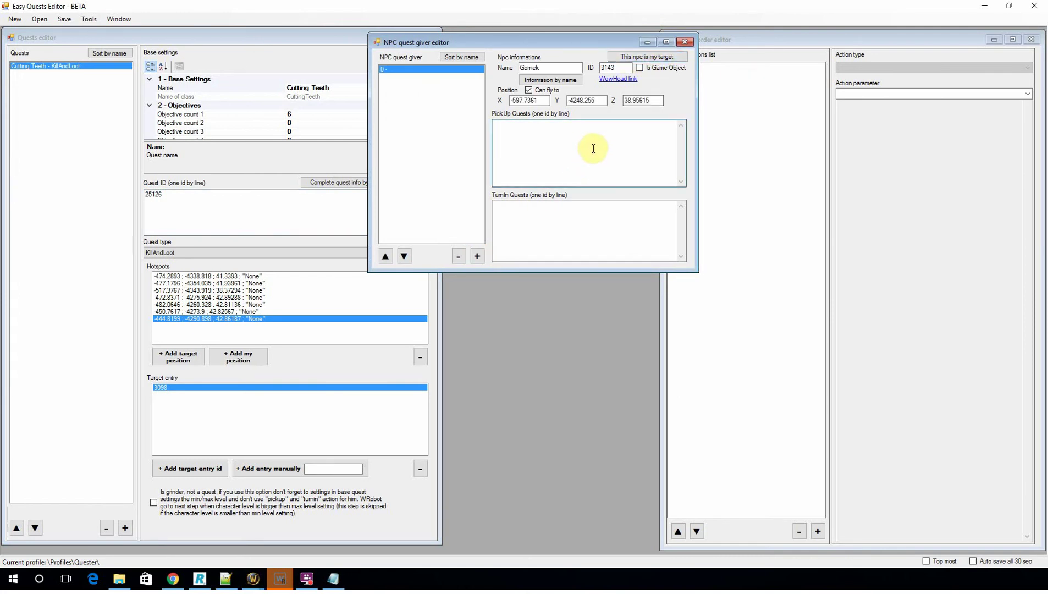
key(ctrl+v)
click(569, 222)
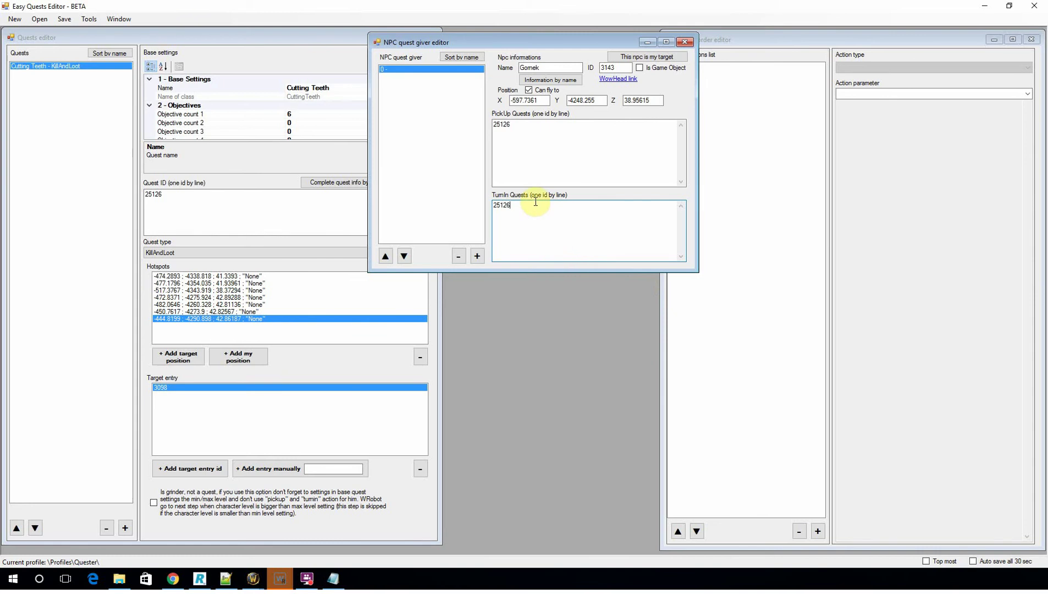
click(477, 257)
click(458, 256)
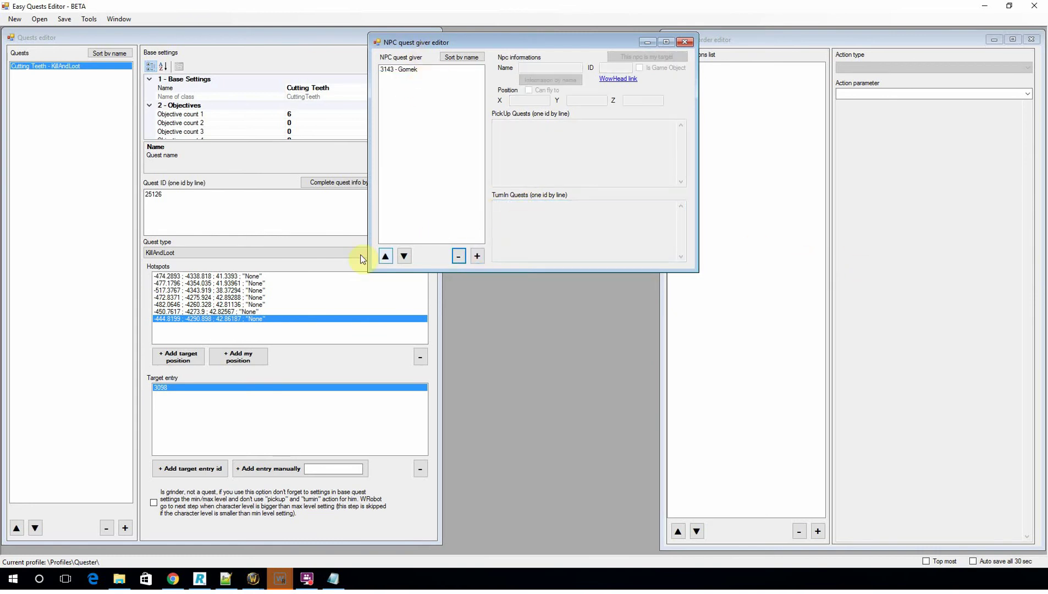
click(192, 204)
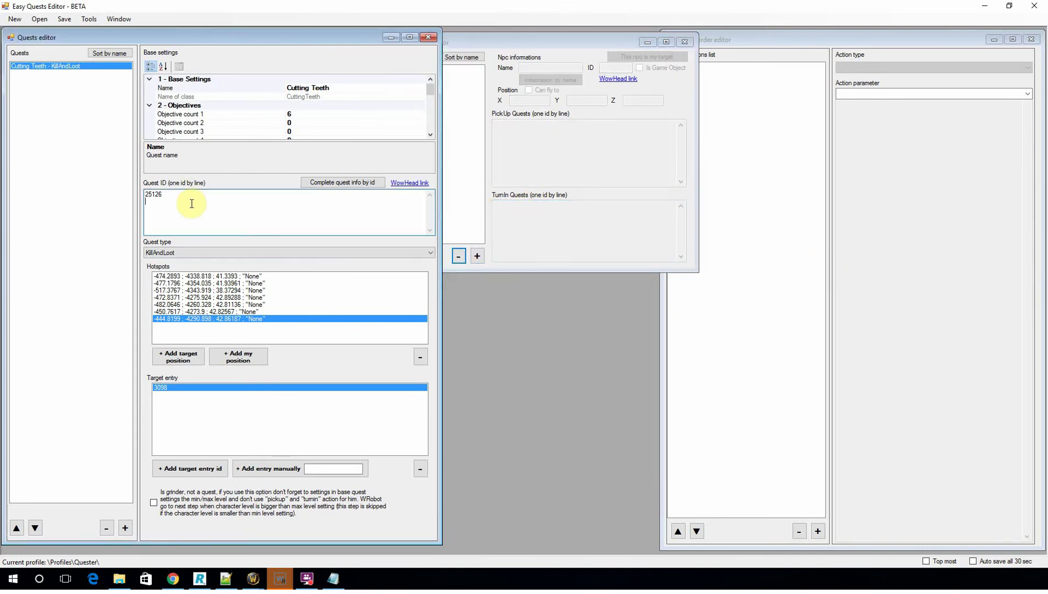
click(464, 161)
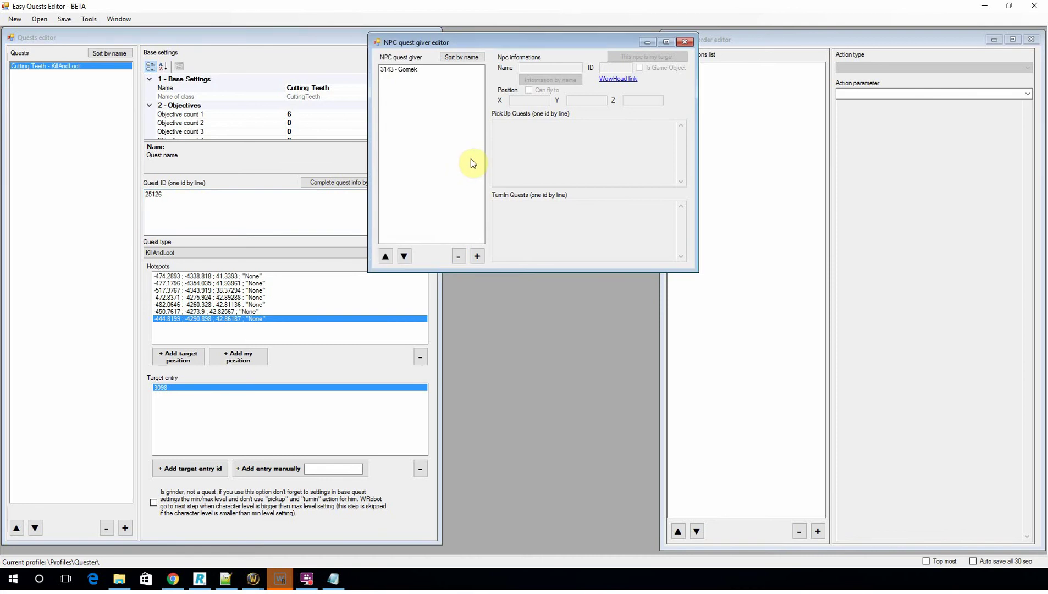
Add three blank steps to the actions list in the Quests order editor
click(750, 185)
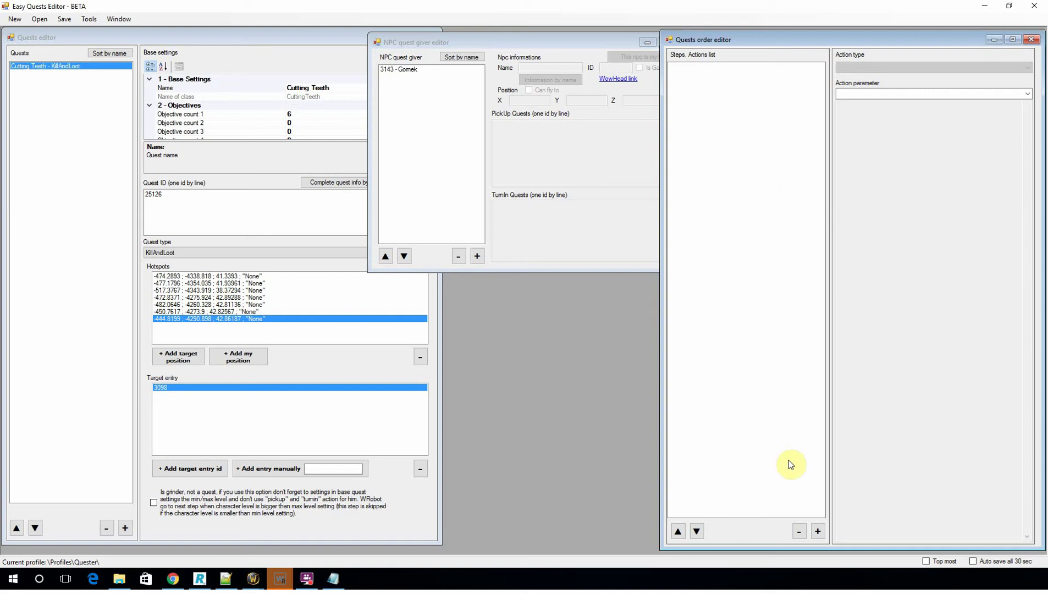
click(817, 531)
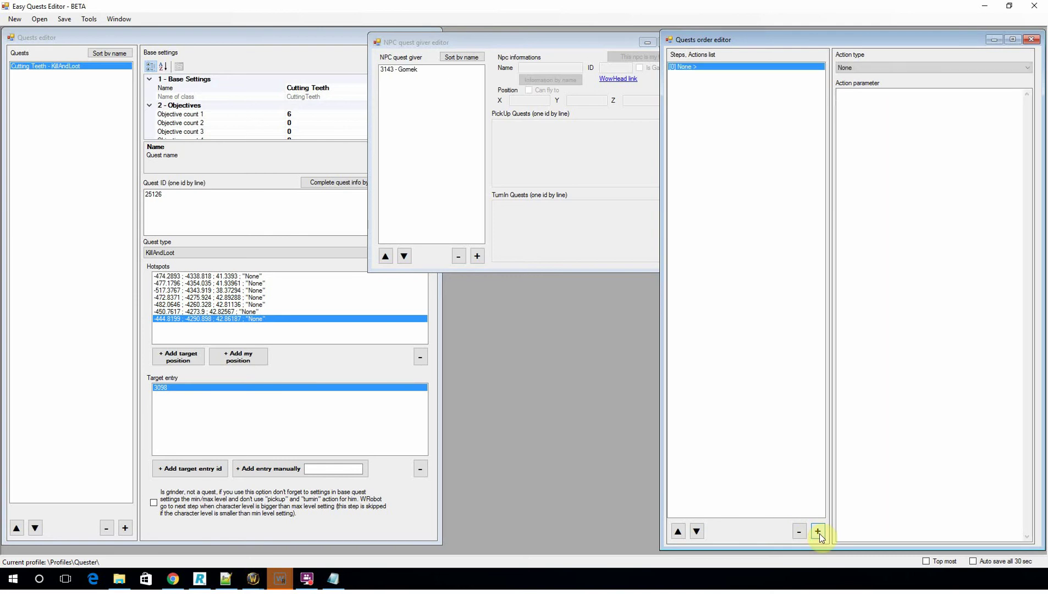
click(818, 531)
click(818, 532)
Set the first quest order step to the PickUp action for CuttingTeeth
click(683, 67)
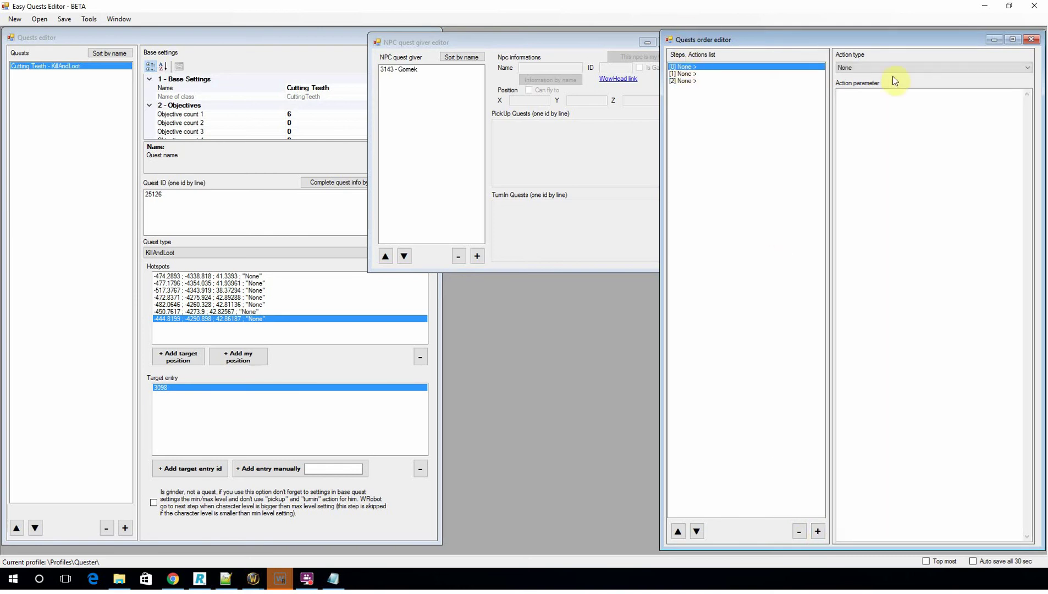
click(877, 68)
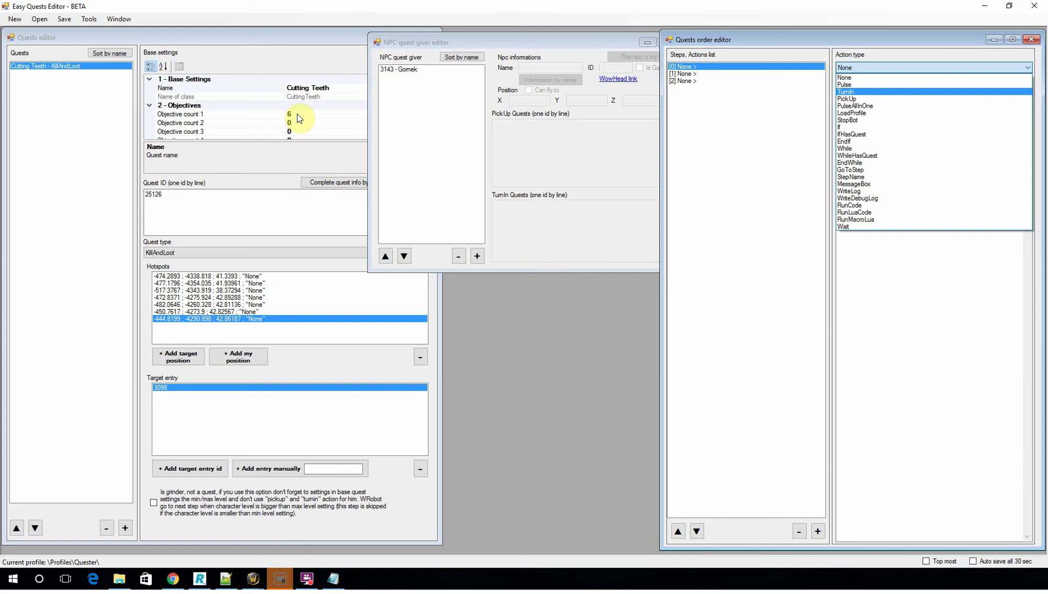
click(850, 99)
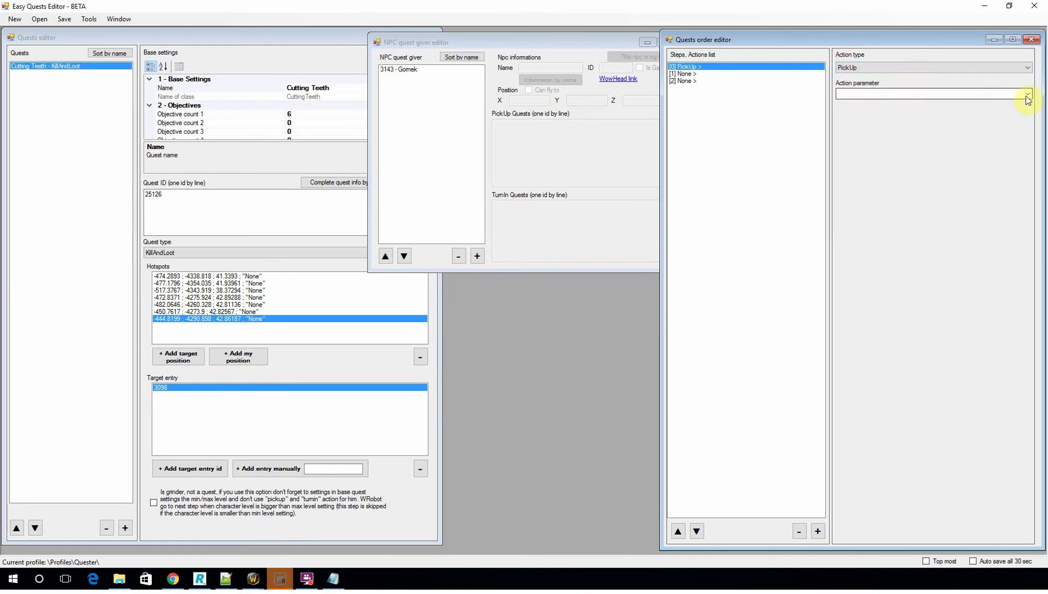
click(1027, 94)
click(874, 104)
Set the second quest order step to the Pulse action for CuttingTeeth
click(794, 75)
click(884, 67)
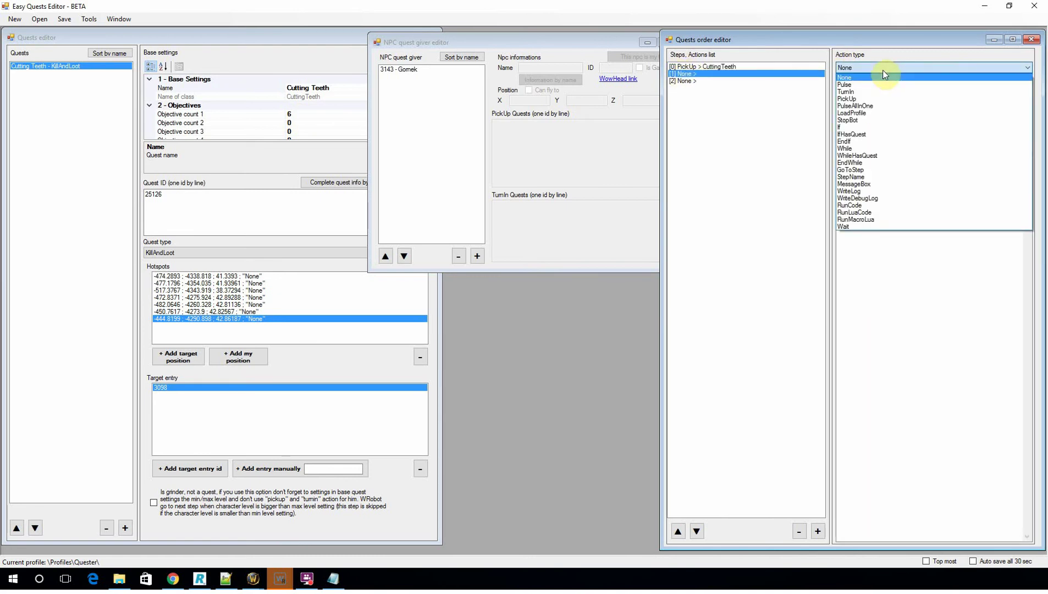
click(878, 91)
click(1027, 94)
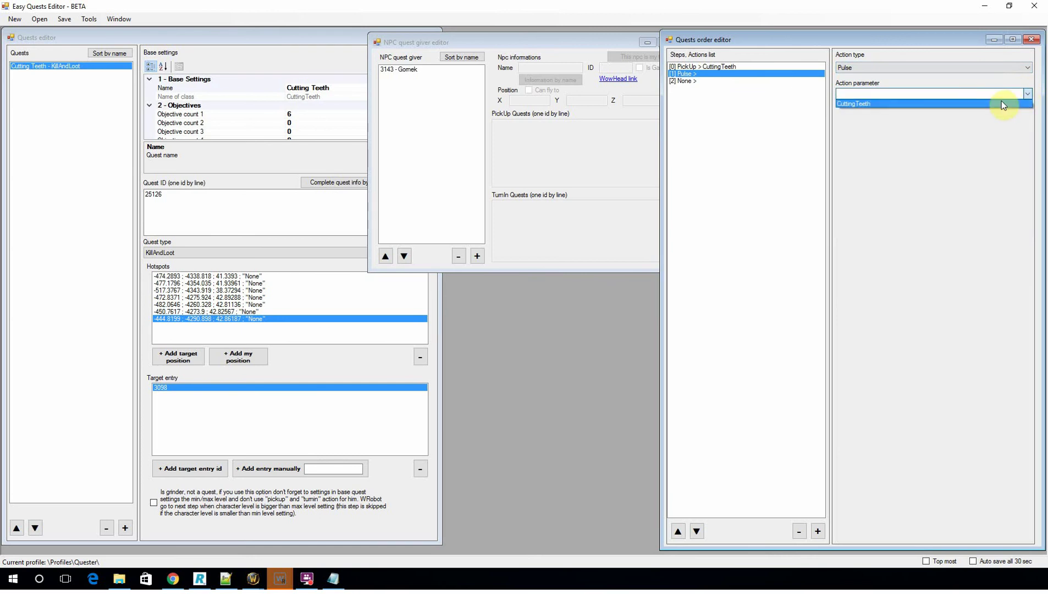
click(1002, 103)
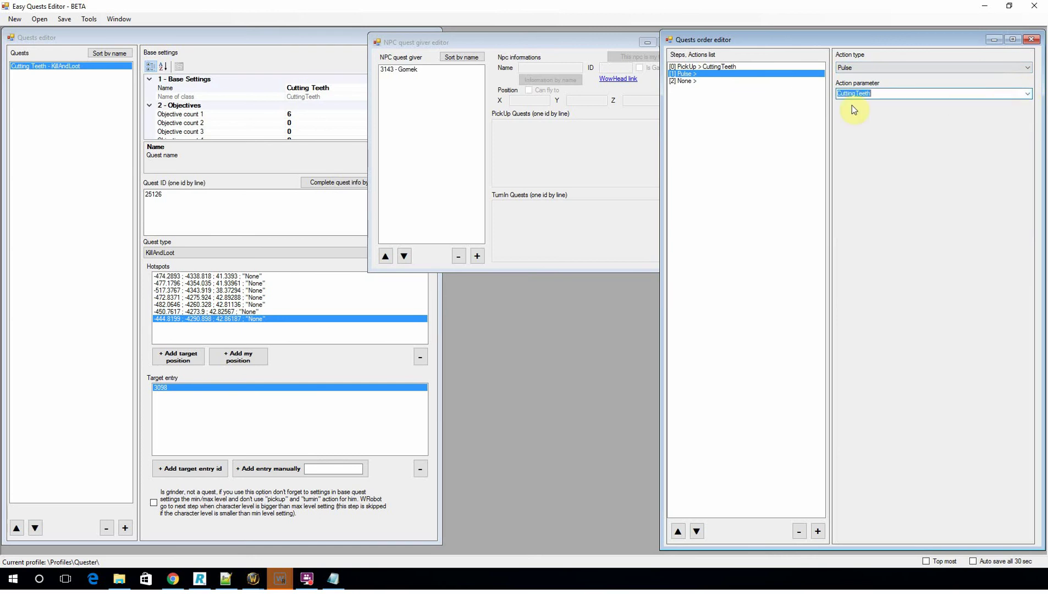
Set the third quest order step to the TurnIn action for CuttingTeeth, leaving no extra blank step after it
click(703, 81)
click(995, 68)
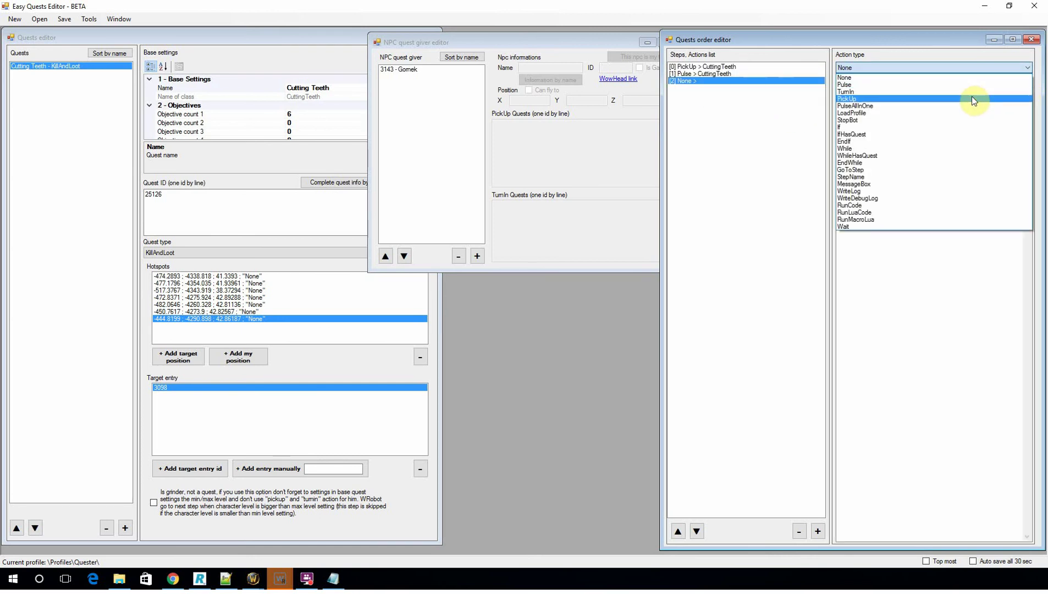
click(973, 92)
click(1028, 94)
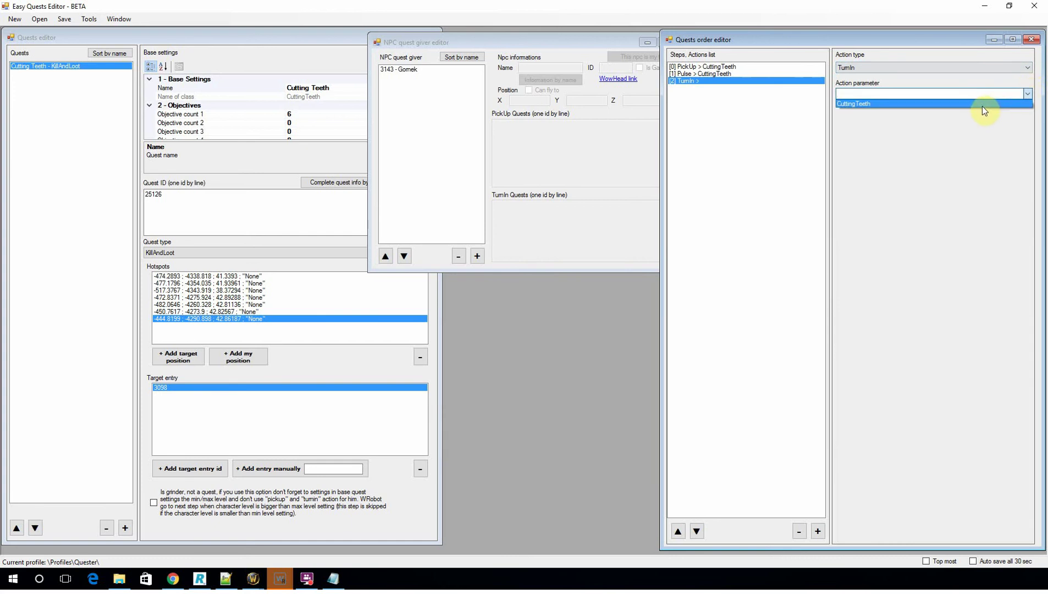
click(982, 105)
click(698, 125)
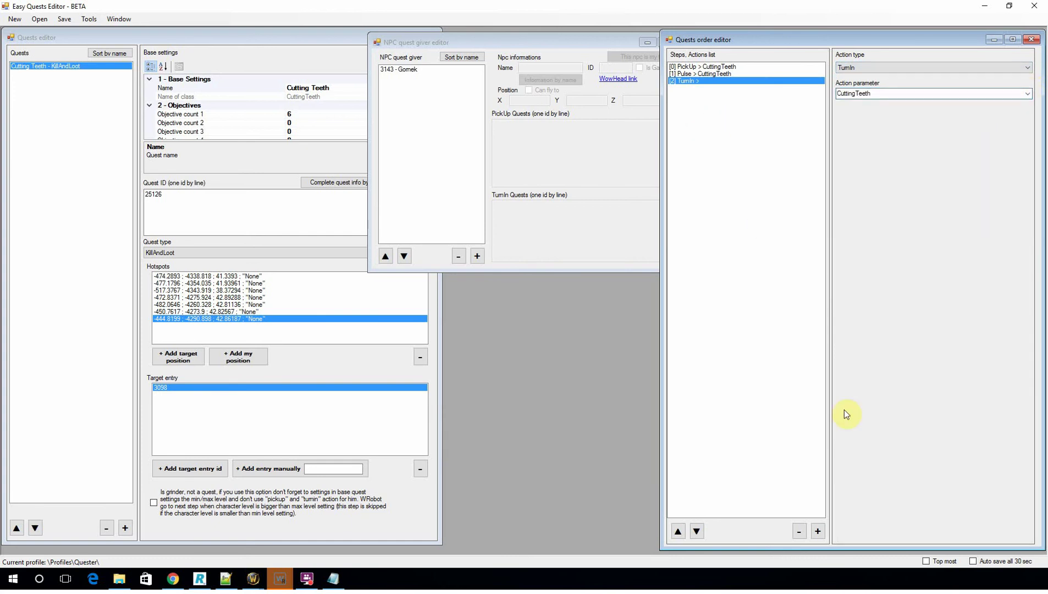
click(818, 532)
click(799, 532)
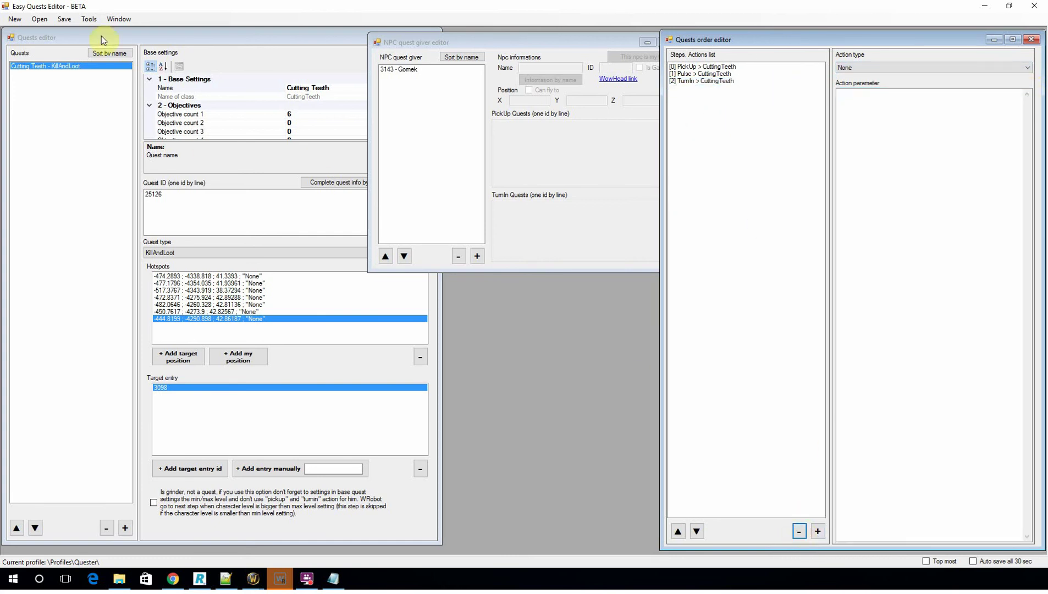
Save the quest profile as aaasaaaaaaaa in the Quester profiles folder
click(64, 21)
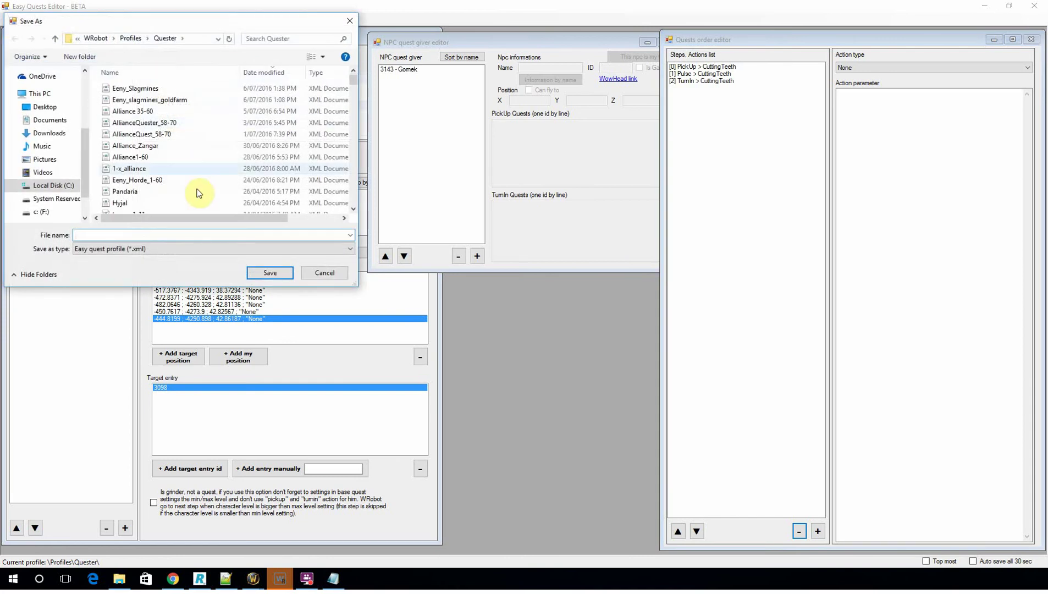
text(aasaaaaaaaa)
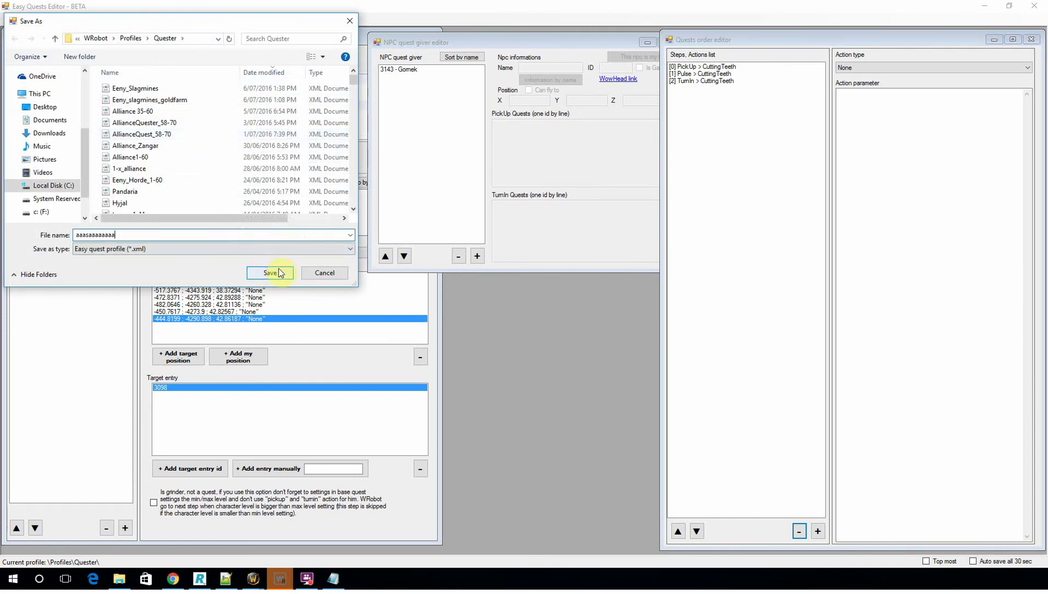
click(270, 273)
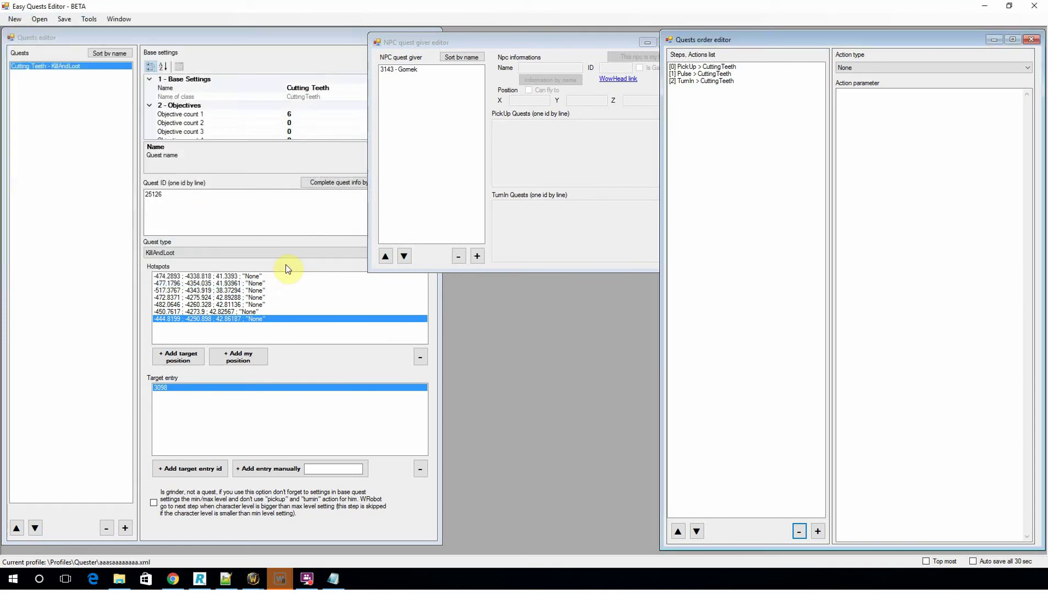
Switch to WRobot, choose aaasaaaaaaaa.xml as the Quester profile, and start the bot
click(984, 6)
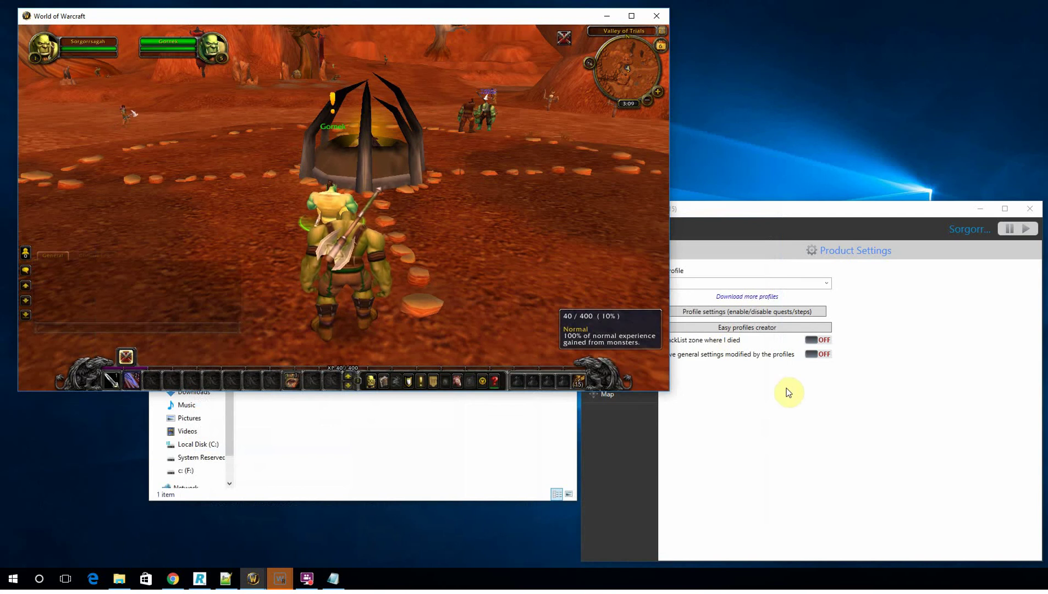
click(827, 283)
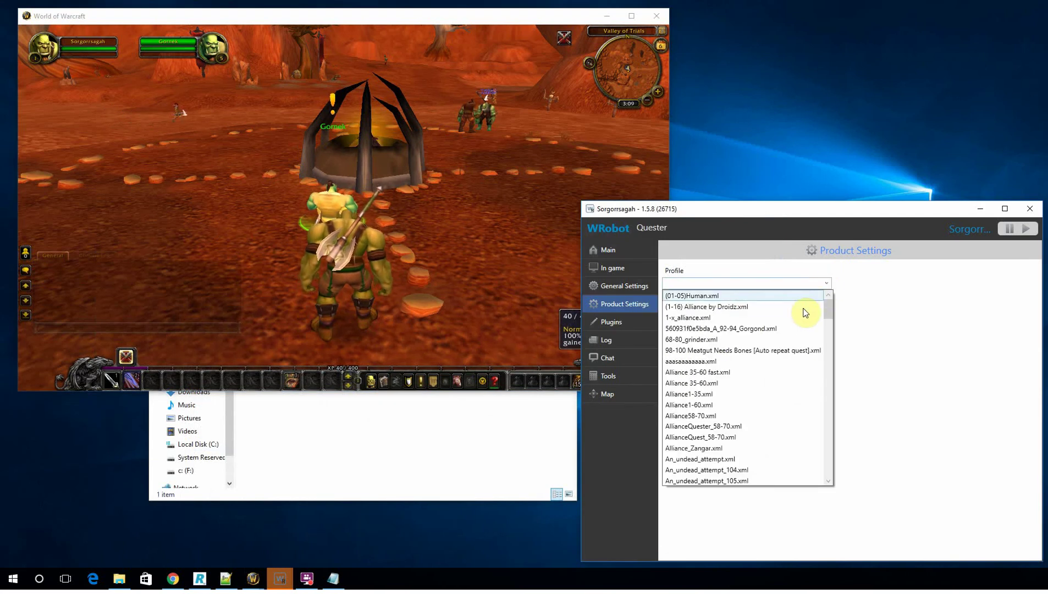
click(726, 362)
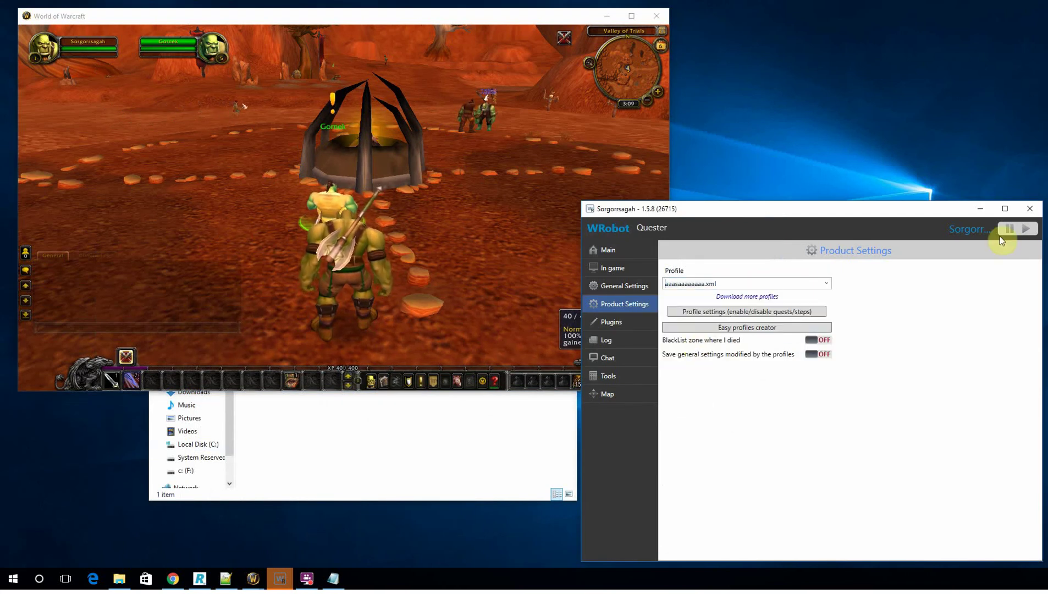
click(1029, 230)
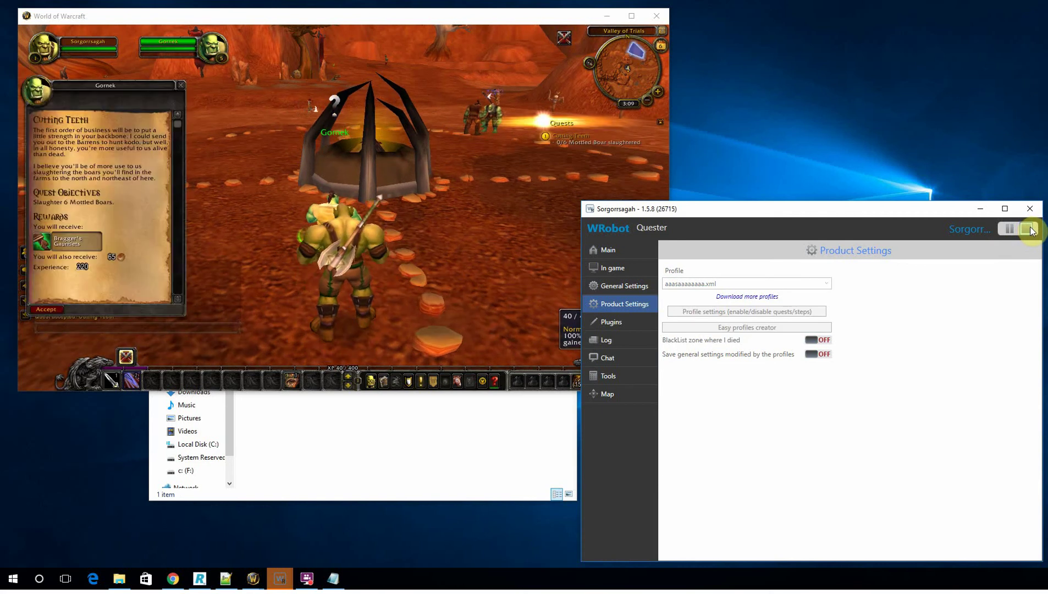
Check the running bot's state and character statistics in WRobot's In game view
click(341, 165)
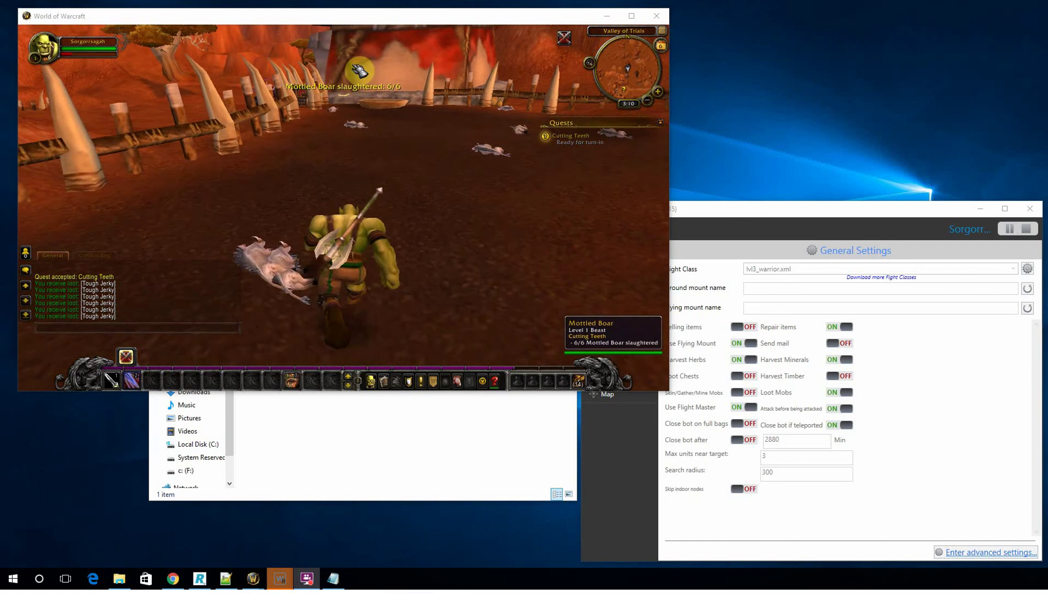
click(805, 206)
click(606, 268)
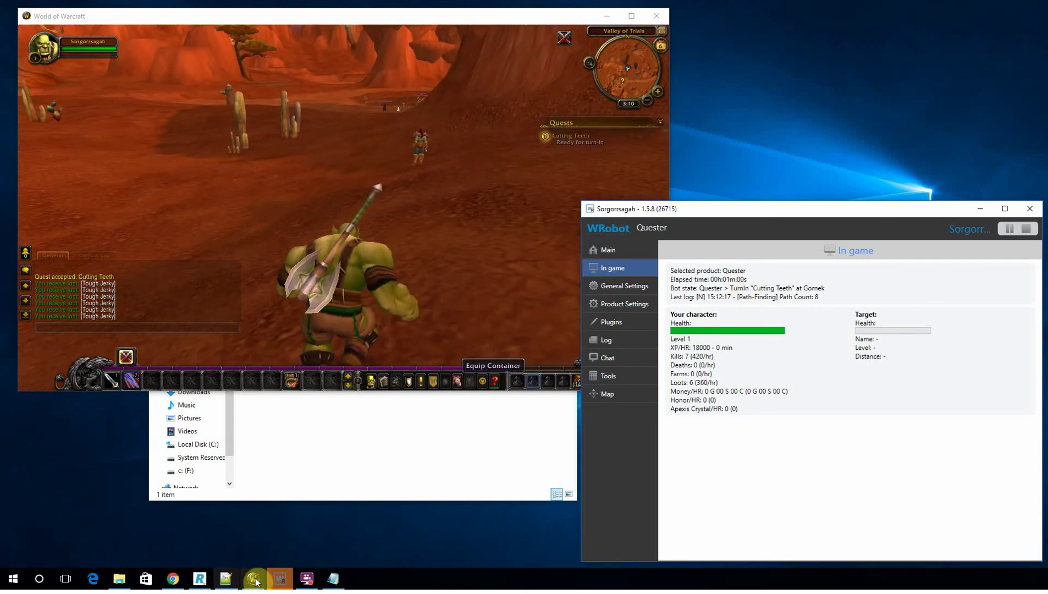
Switch to Easy Quests Editor and review Gornek's position and quest IDs in the NPC quest giver editor
mouse_move(280, 579)
click(461, 531)
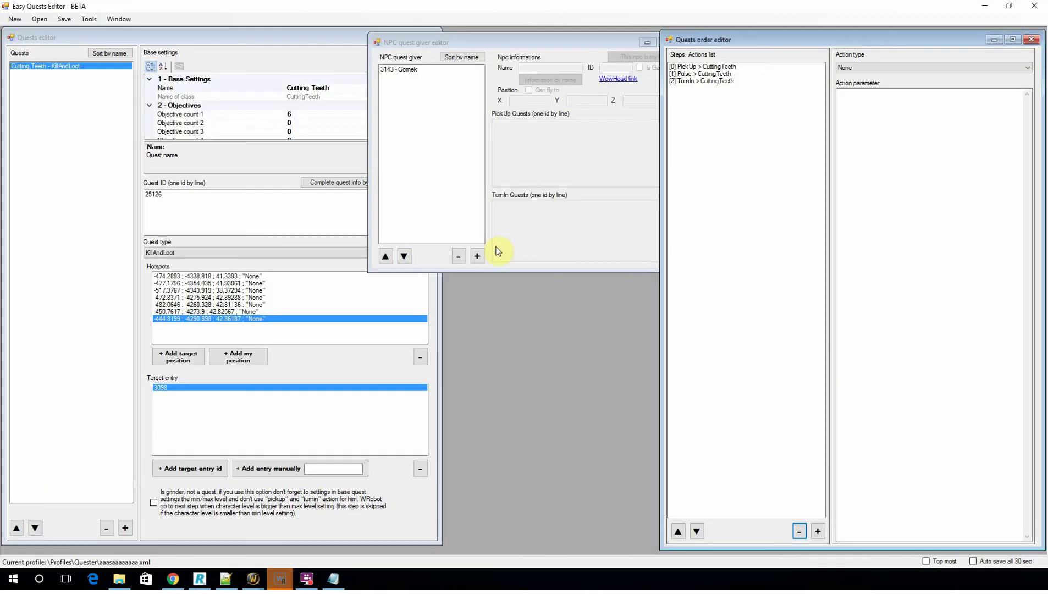
click(421, 70)
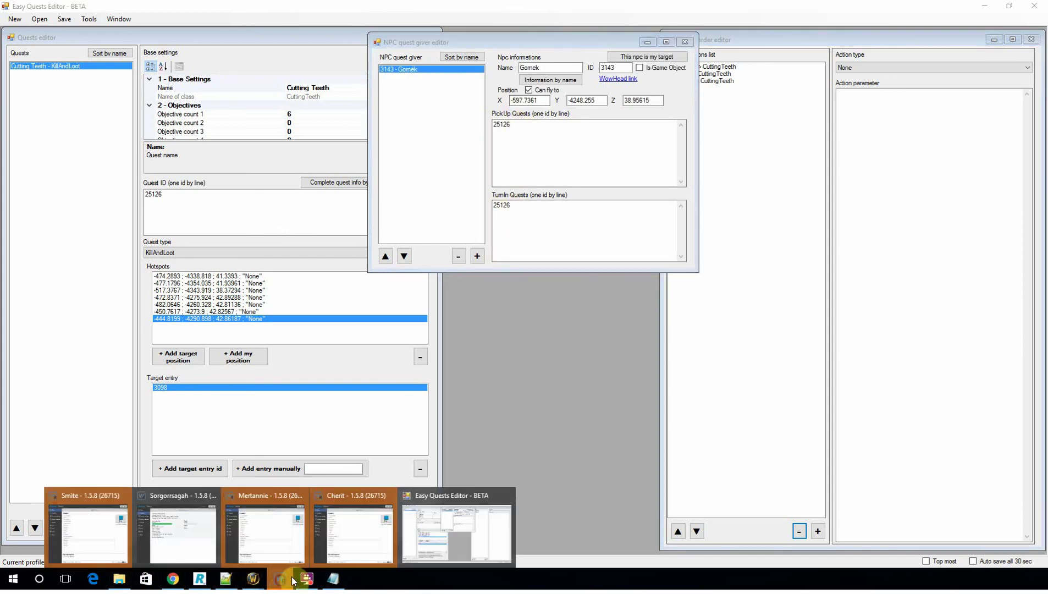
Switch to World of Warcraft and interact with Gornek to turn in Cutting Teeth
mouse_move(253, 578)
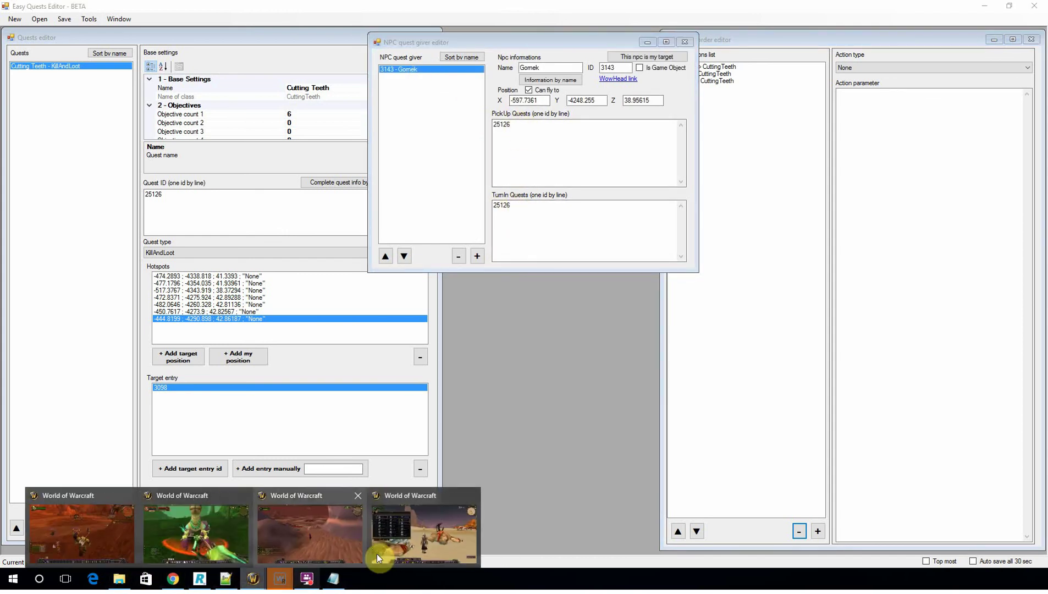
click(97, 544)
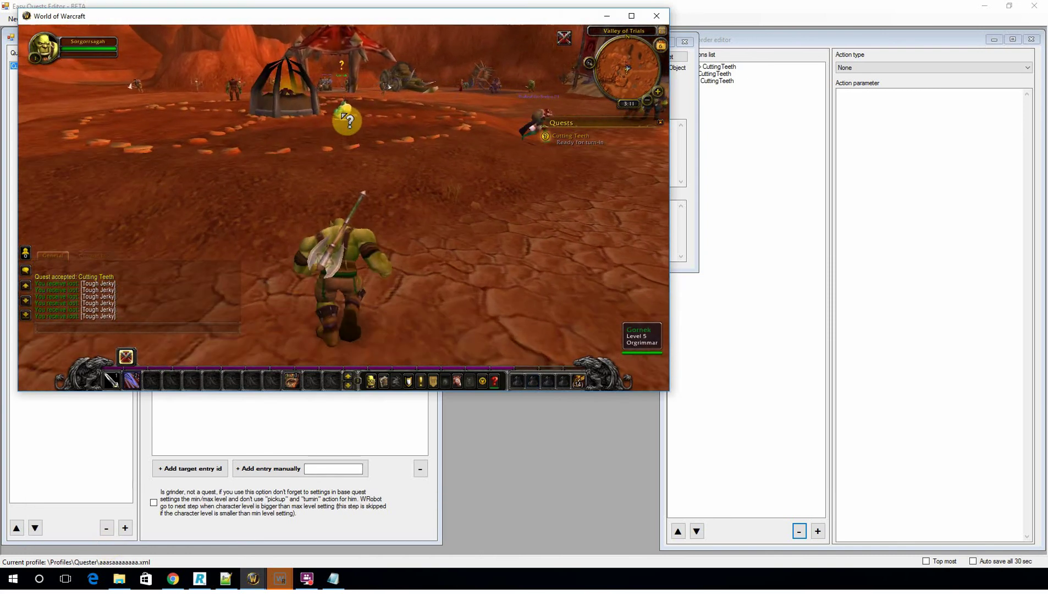
right_click(348, 135)
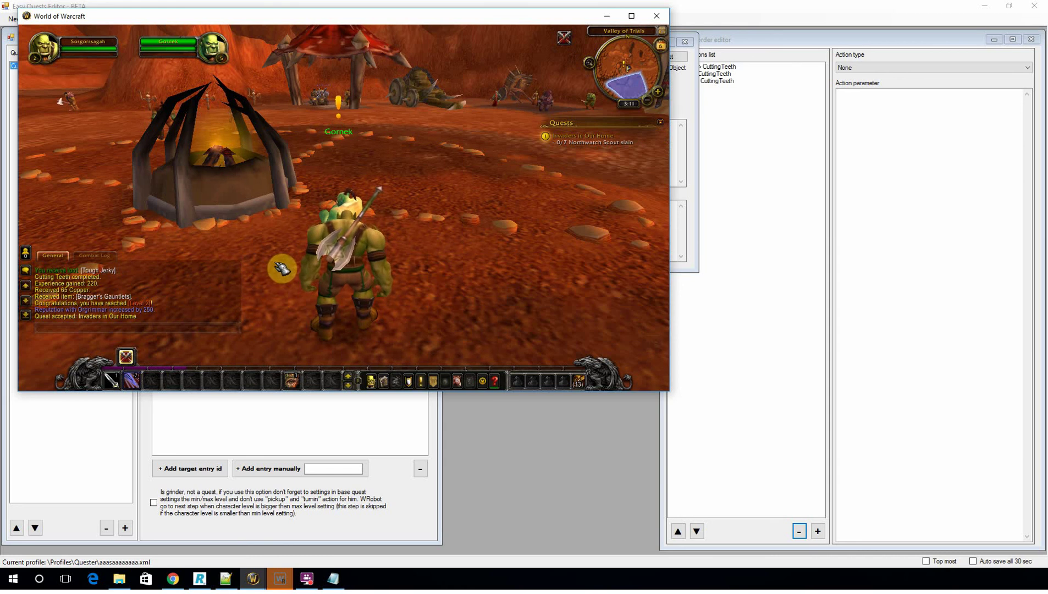
Return to Easy Quests Editor and add a blank second quest and a blank fourth quest order step
click(77, 451)
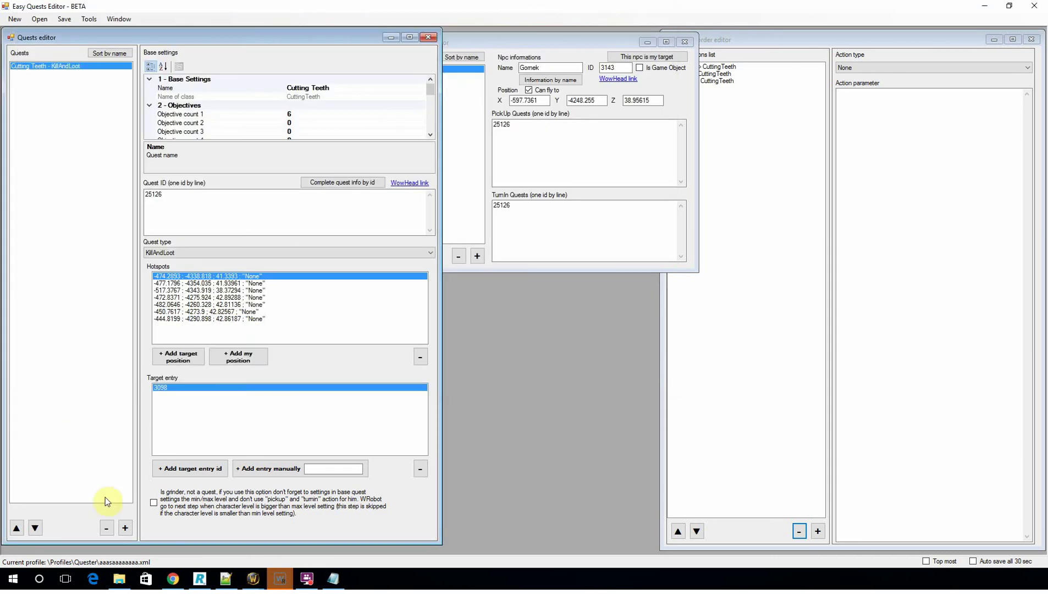
click(125, 528)
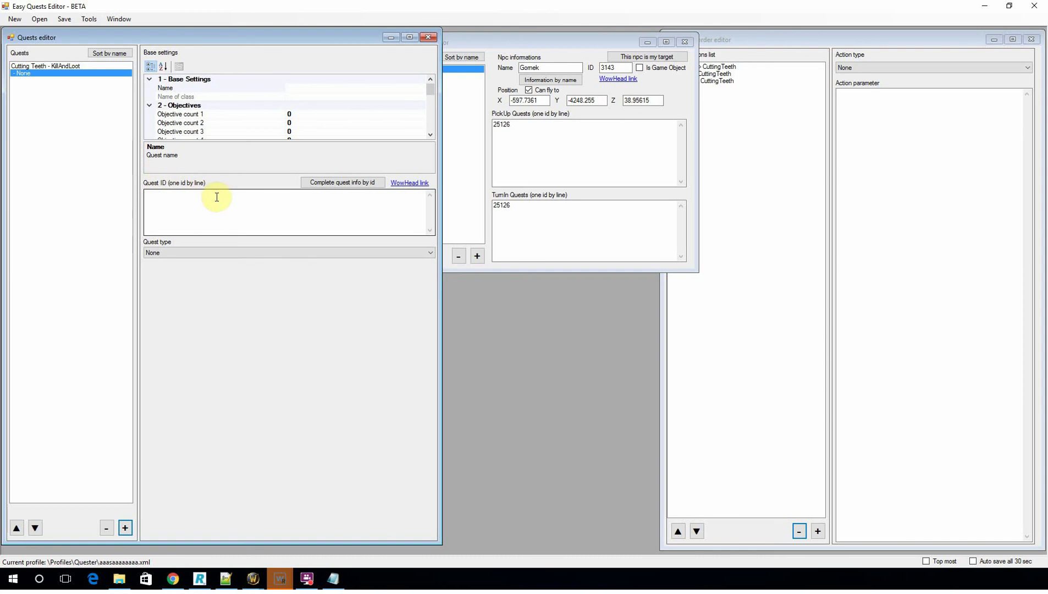
click(755, 223)
click(818, 531)
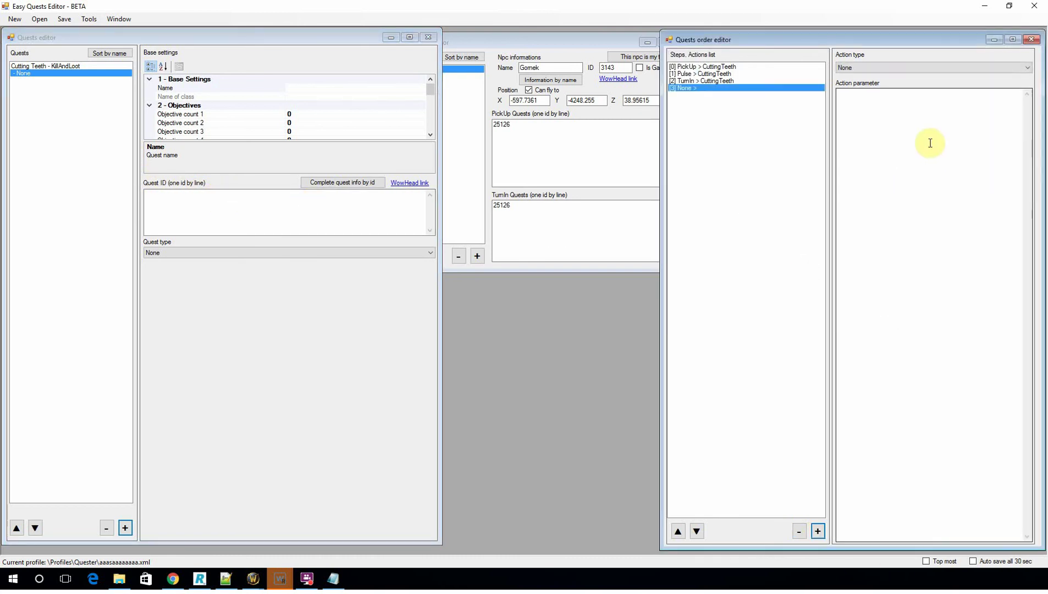
click(906, 69)
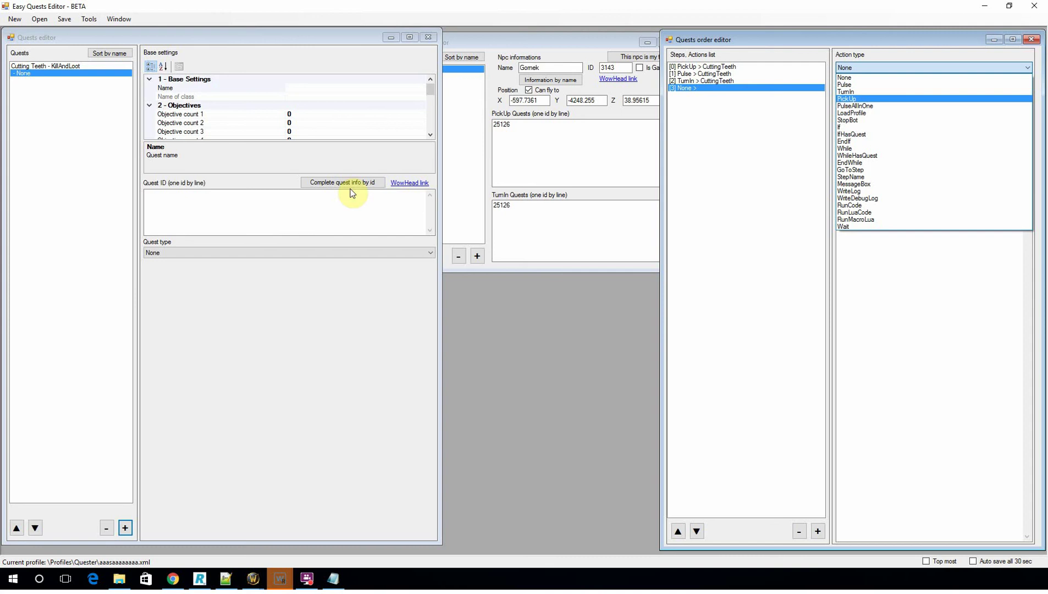
click(312, 217)
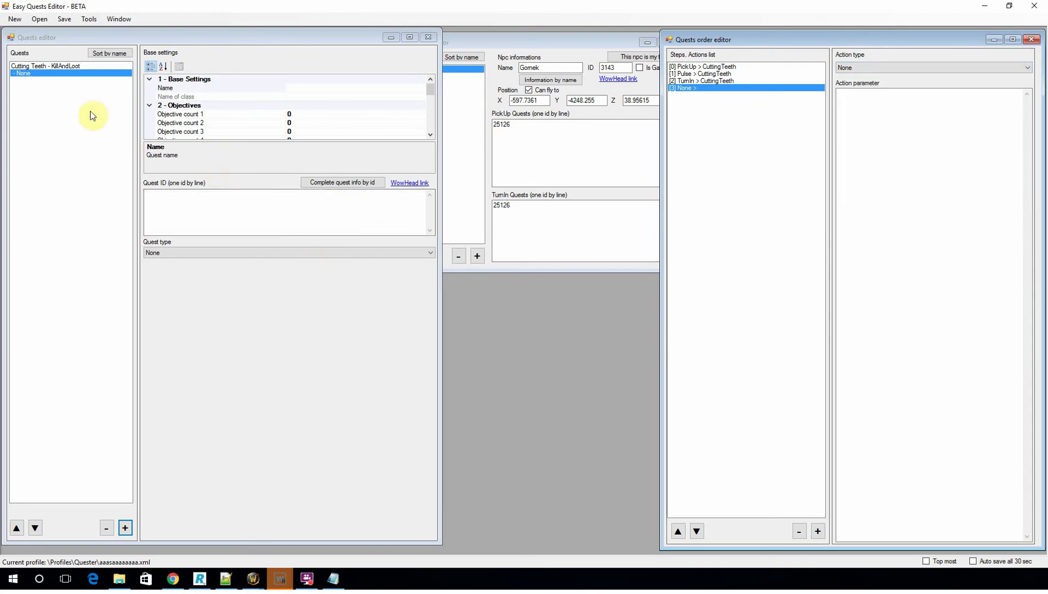
Compare the two quest entries and change the Cutting Teeth quest type to Gatherer
click(33, 66)
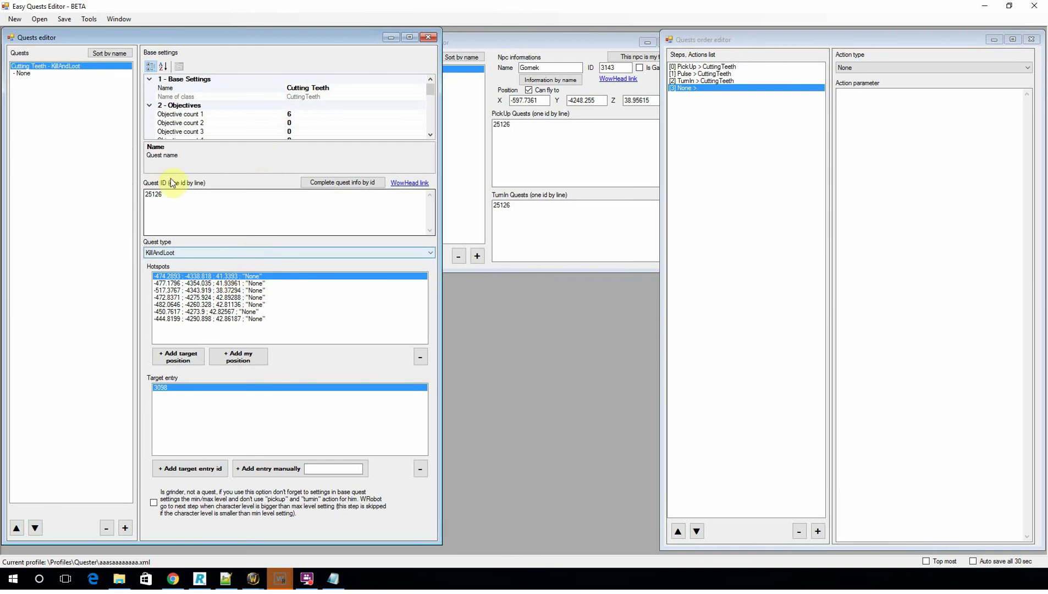
click(38, 74)
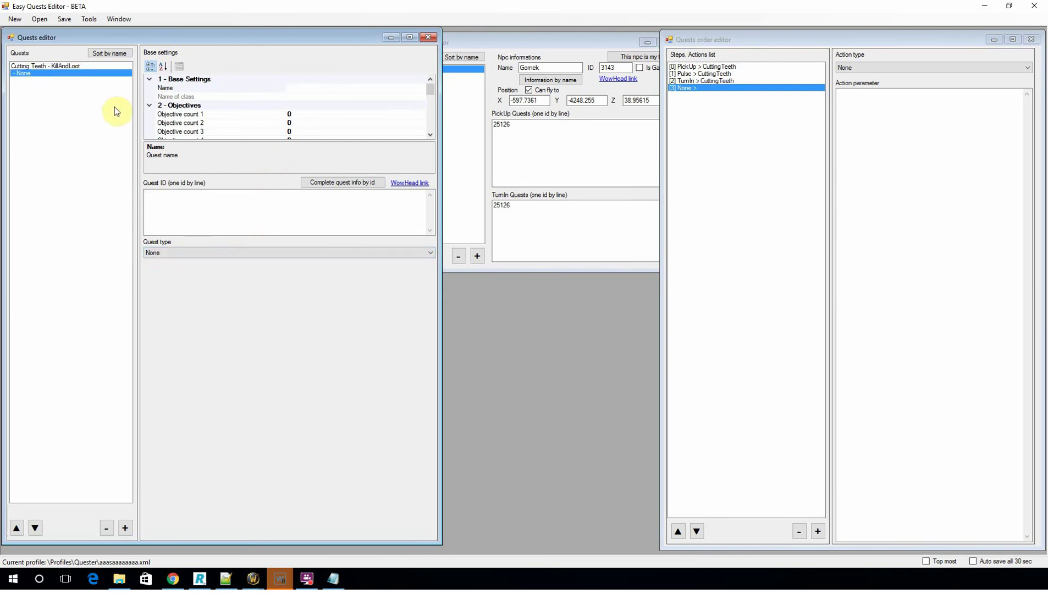
click(72, 66)
click(251, 252)
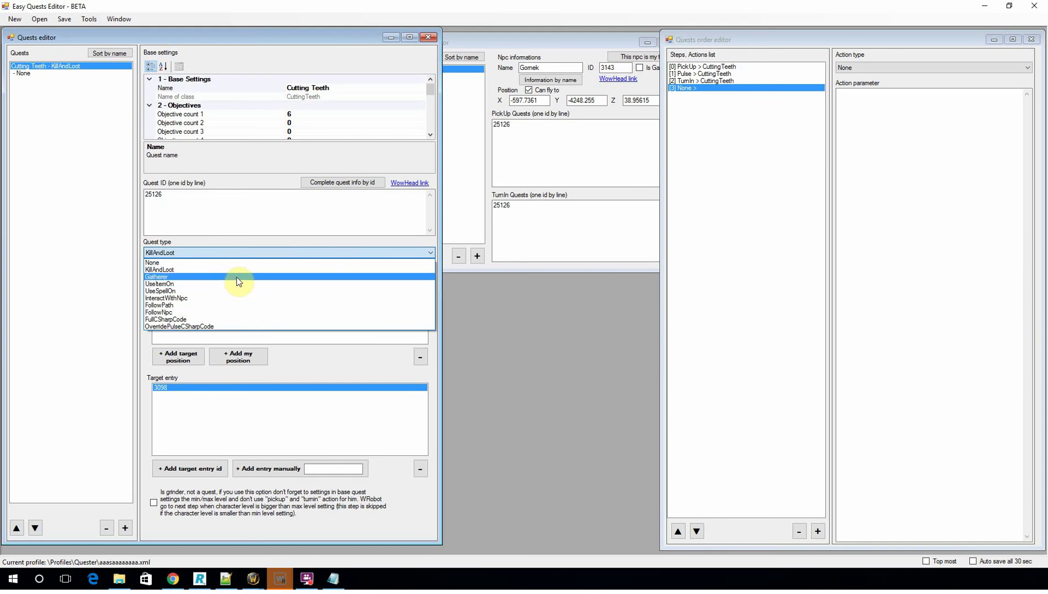
click(237, 276)
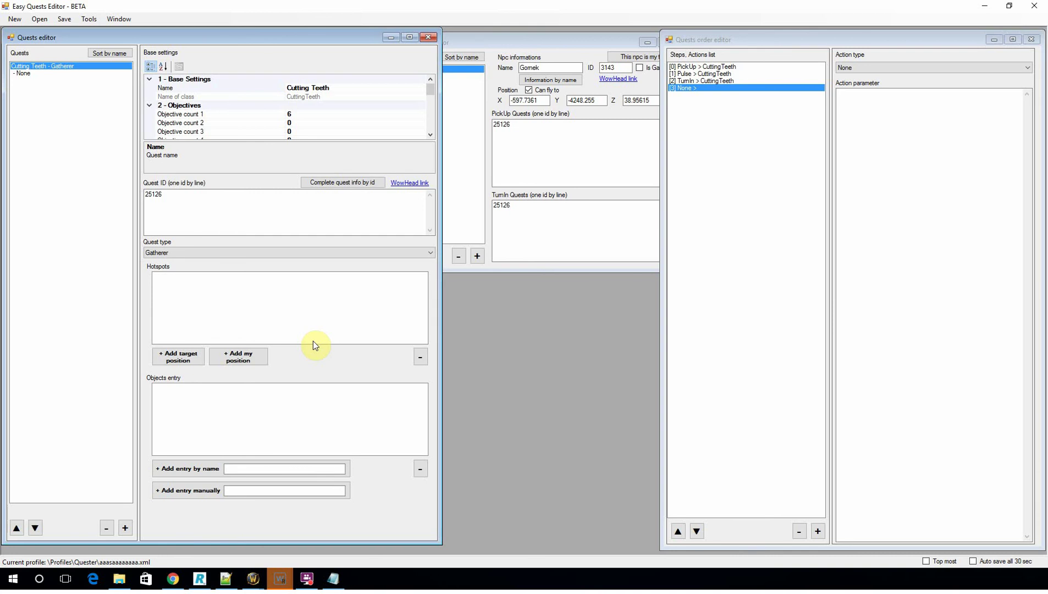
Switch to the World of Warcraft window showing the character beside Gornek
mouse_move(251, 582)
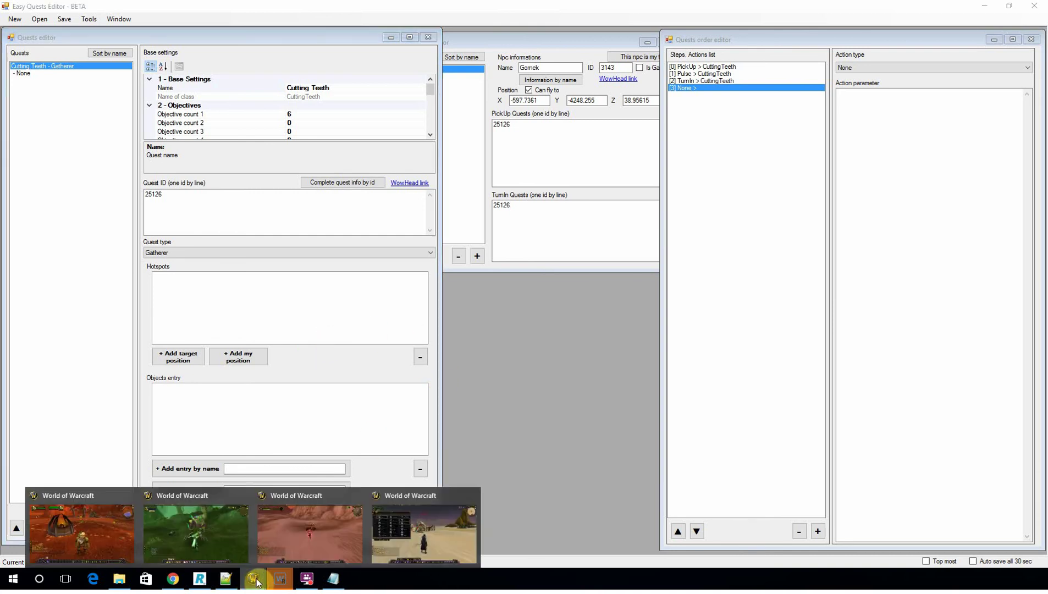
click(88, 532)
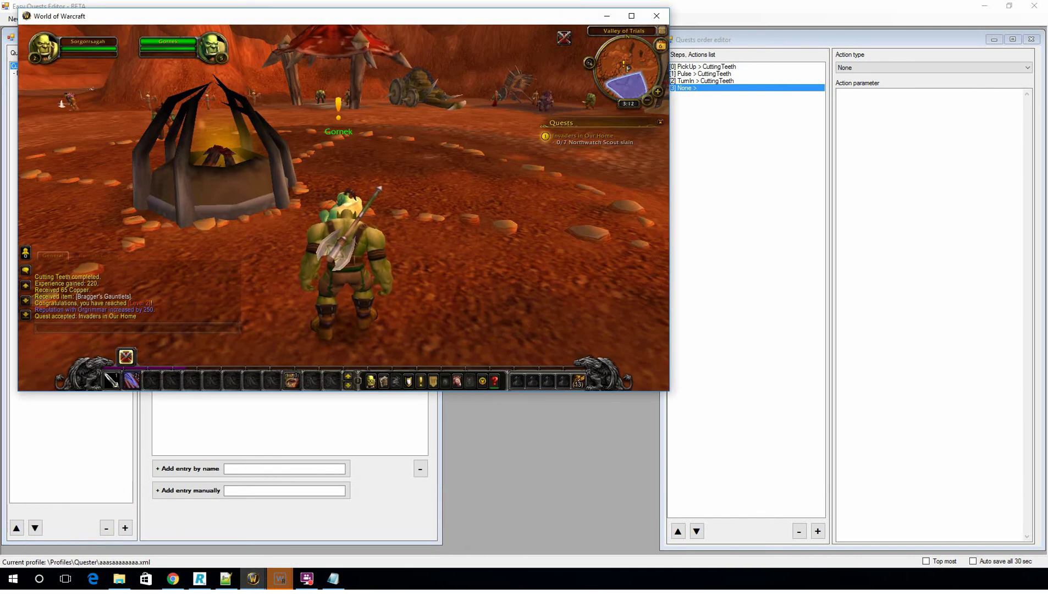